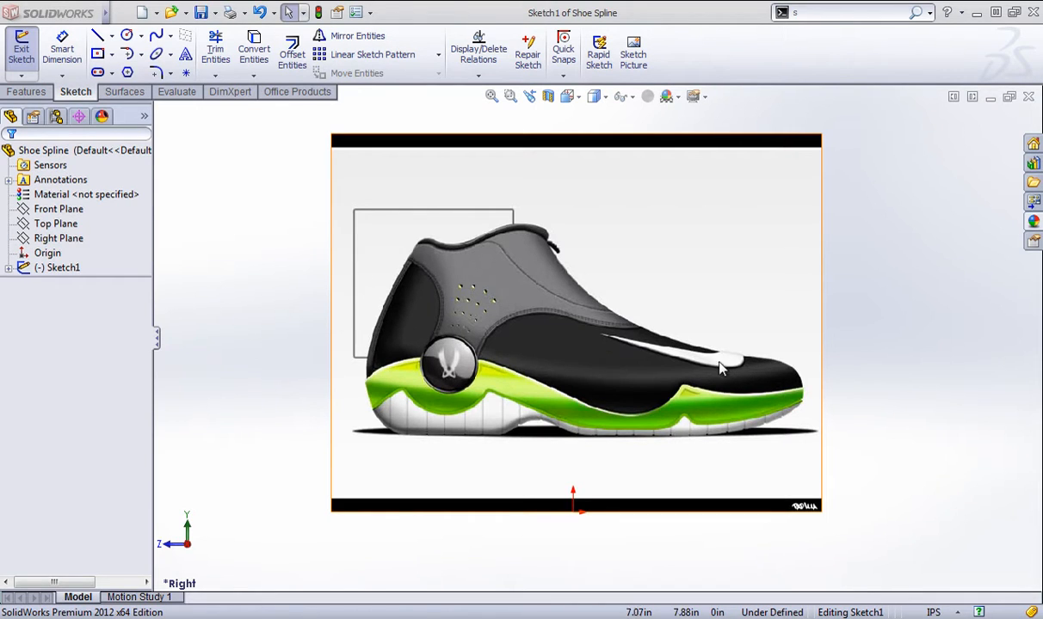
# Sketch a five-point spline from heel to toe, roughly following the upper edge of the shoe's green midsole.
pyautogui.scroll(-1, 490, 248)
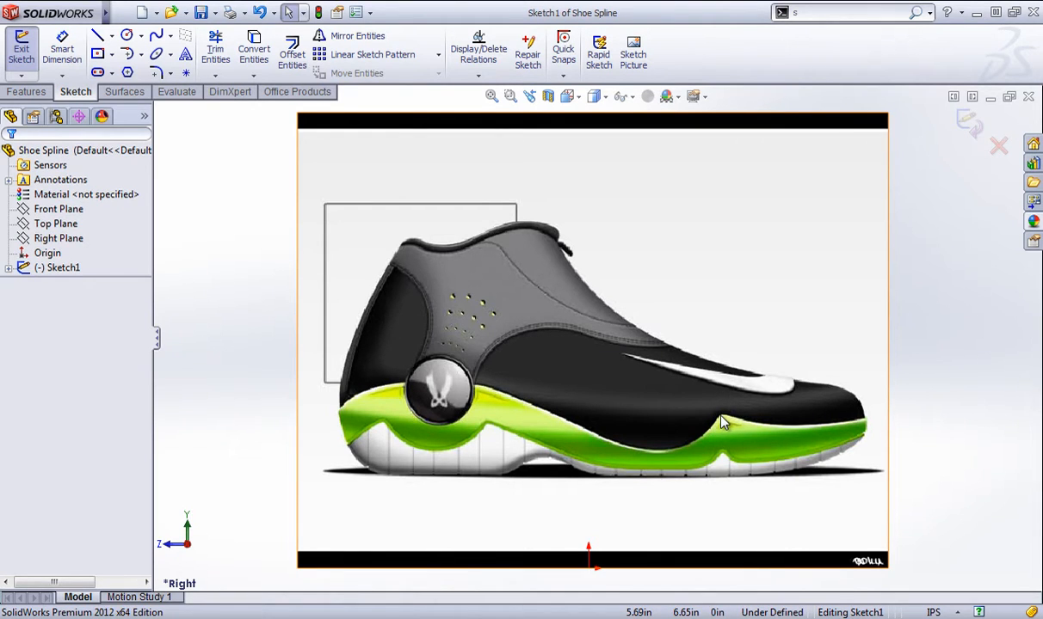
pyautogui.scroll(-1, 721, 422)
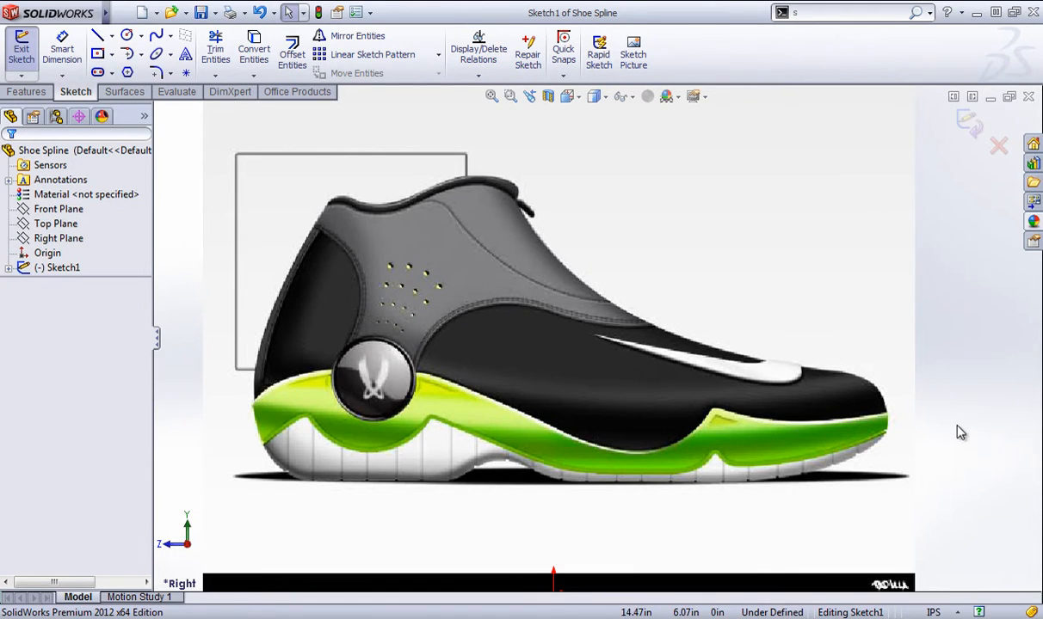
pyautogui.click(158, 36)
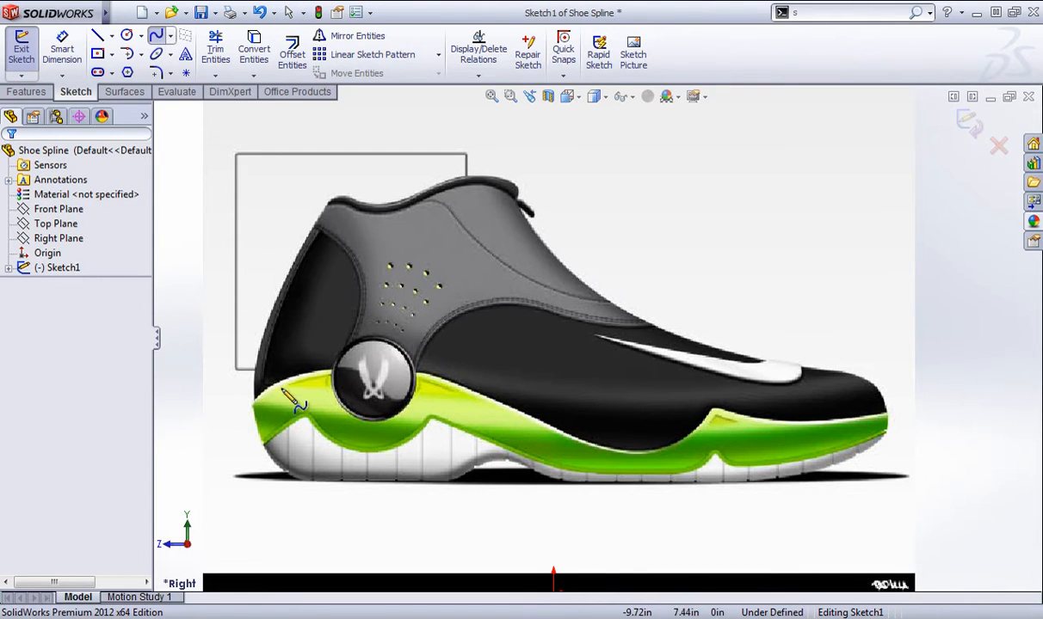
pyautogui.click(253, 405)
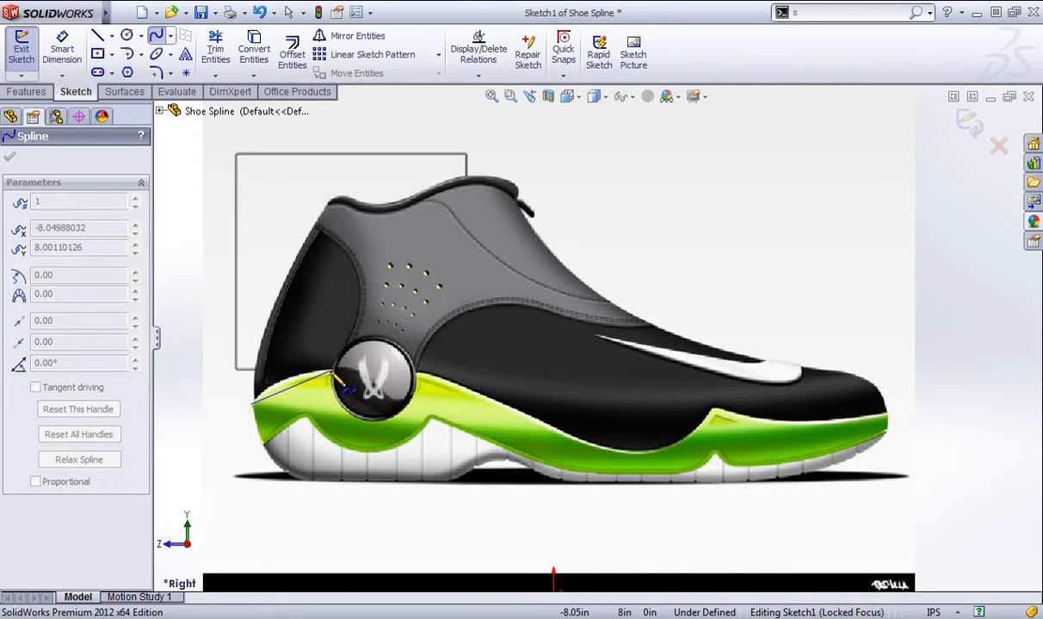
pyautogui.click(402, 371)
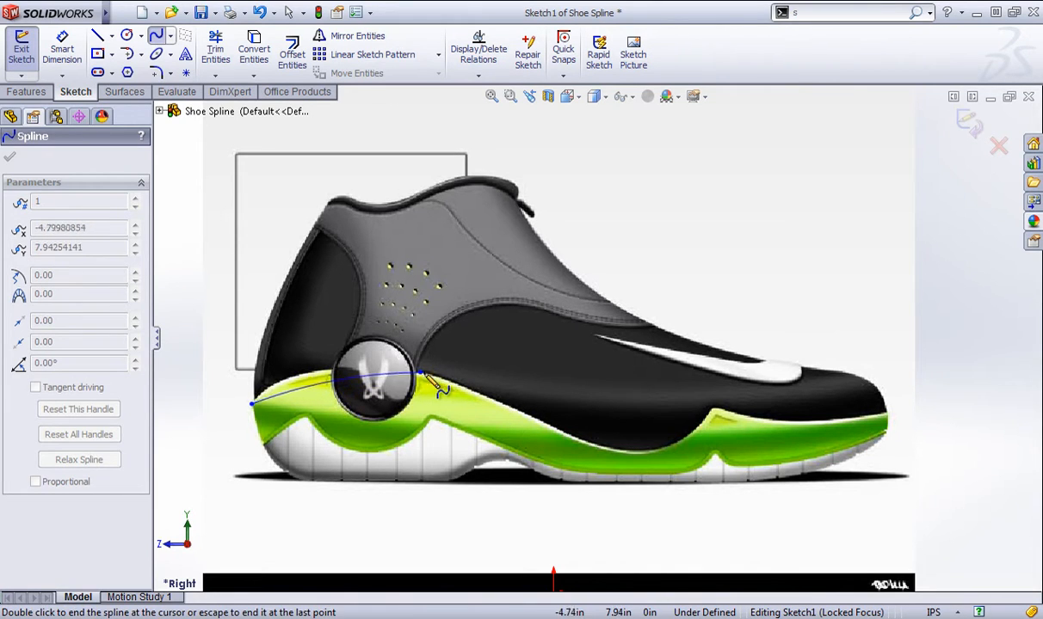
pyautogui.click(617, 450)
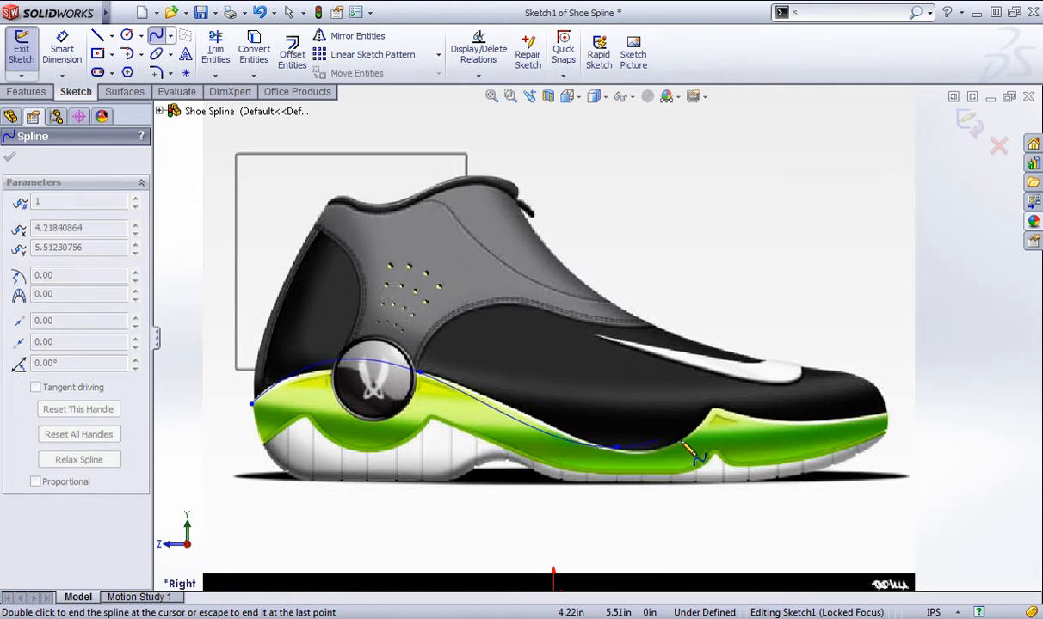
pyautogui.click(714, 407)
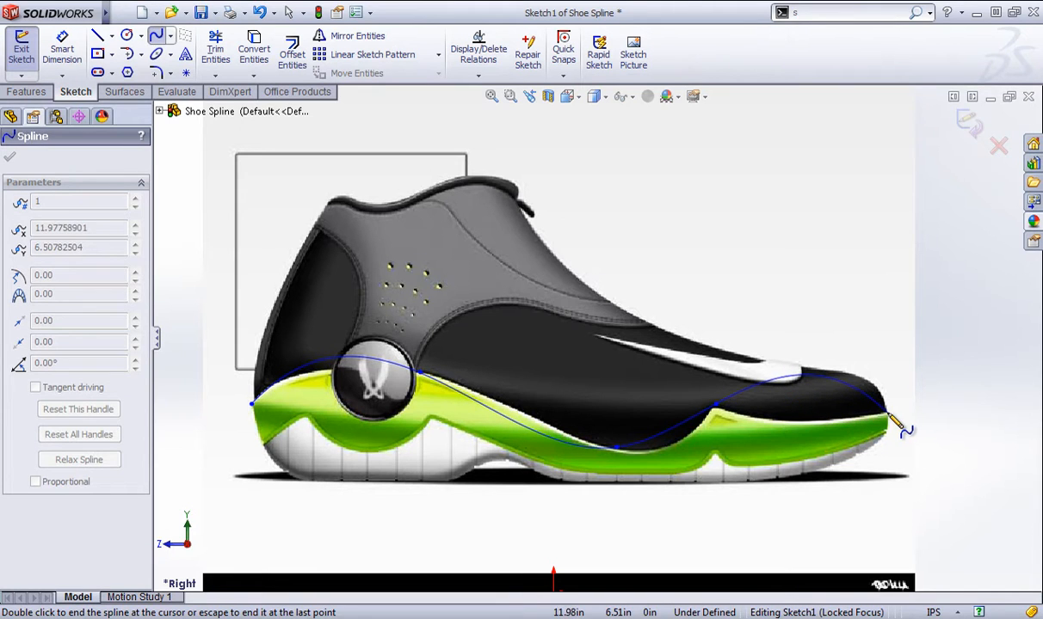
pyautogui.rightClick(839, 370)
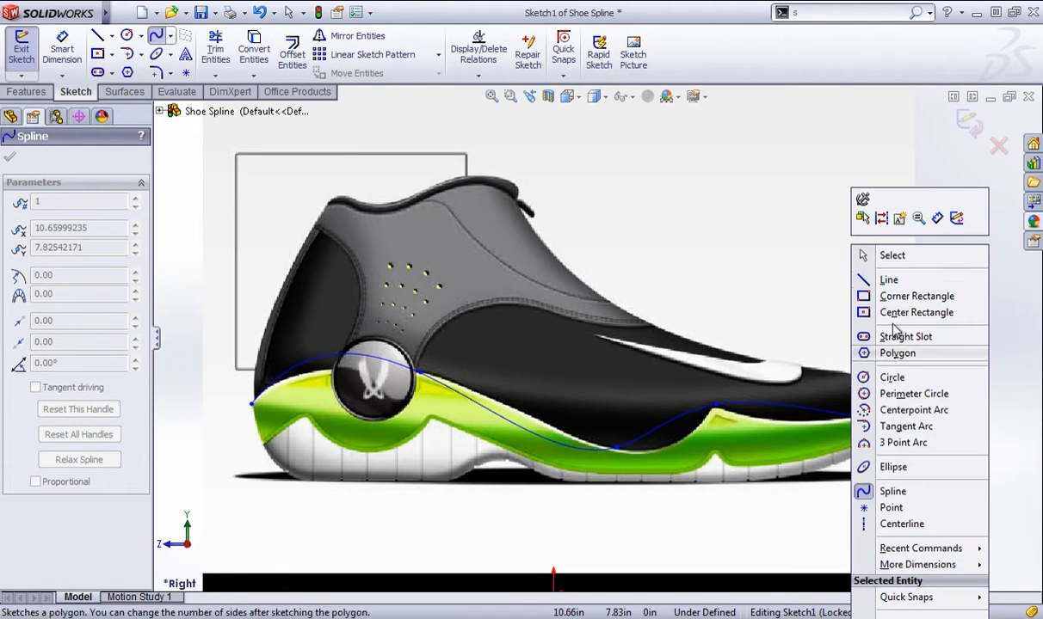
pyautogui.click(886, 257)
# Insert extra spline points on the downward slope between the round heel disc and the low point of the spline.
pyautogui.scroll(-1, 782, 436)
pyautogui.scroll(2, 500, 456)
pyautogui.scroll(-1, 575, 430)
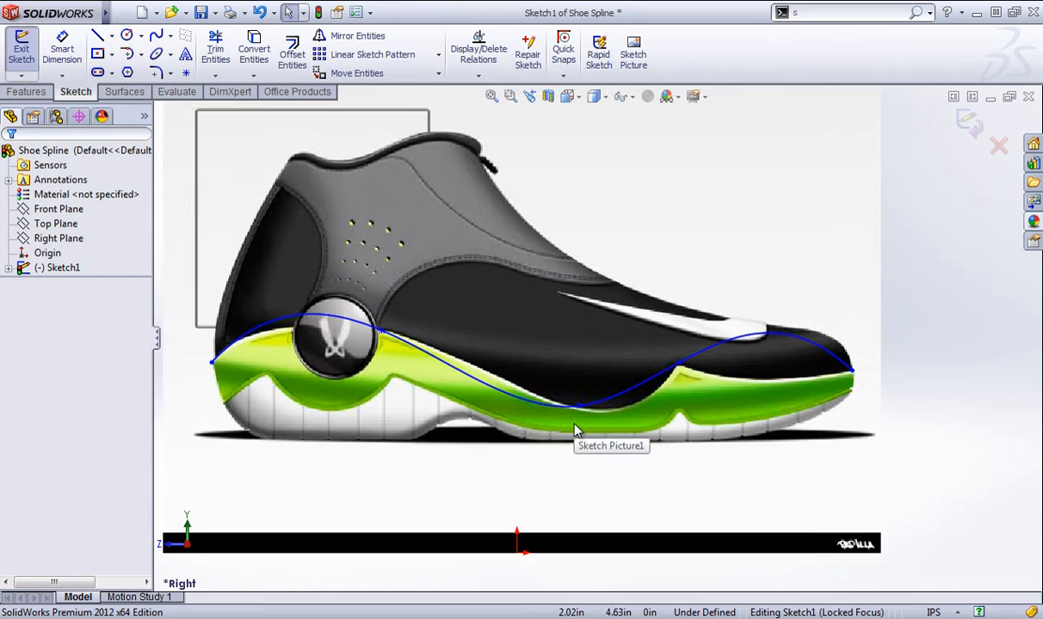
pyautogui.click(435, 360)
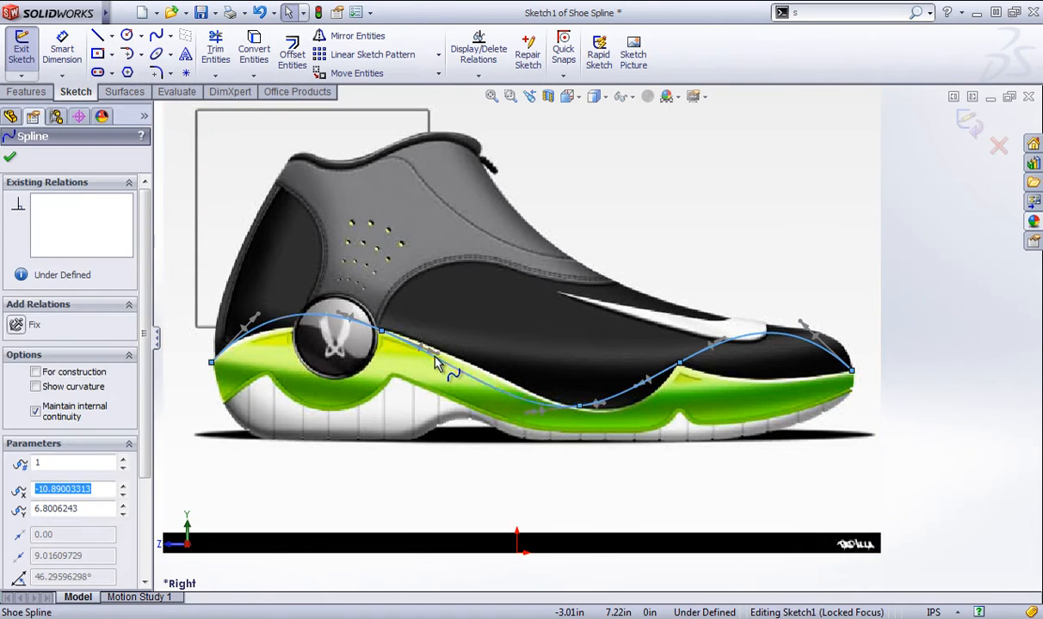
pyautogui.rightClick(435, 359)
pyautogui.click(478, 344)
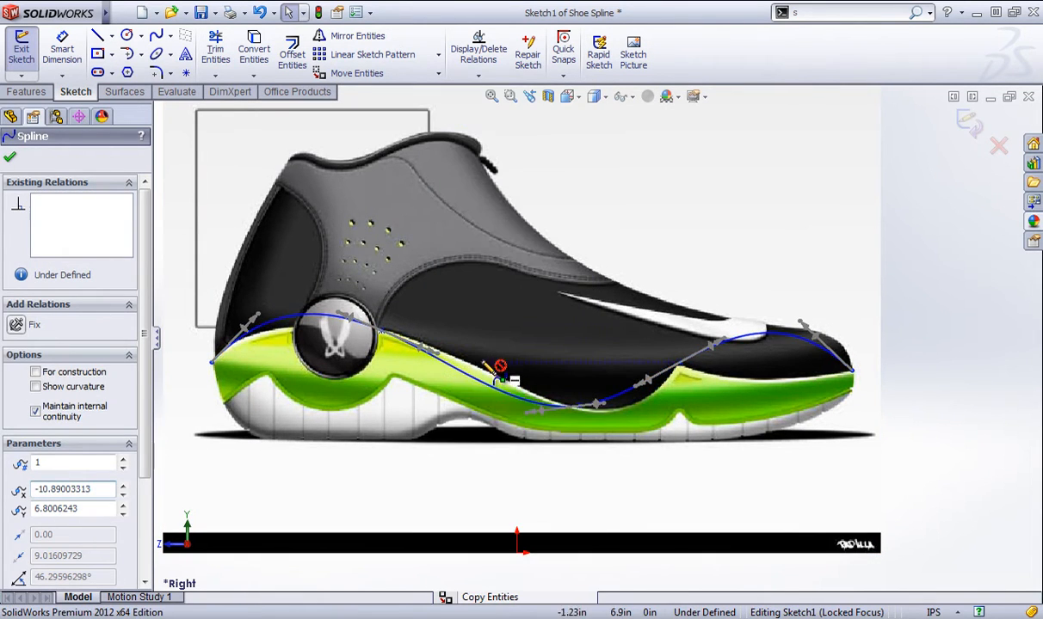
pyautogui.click(465, 374)
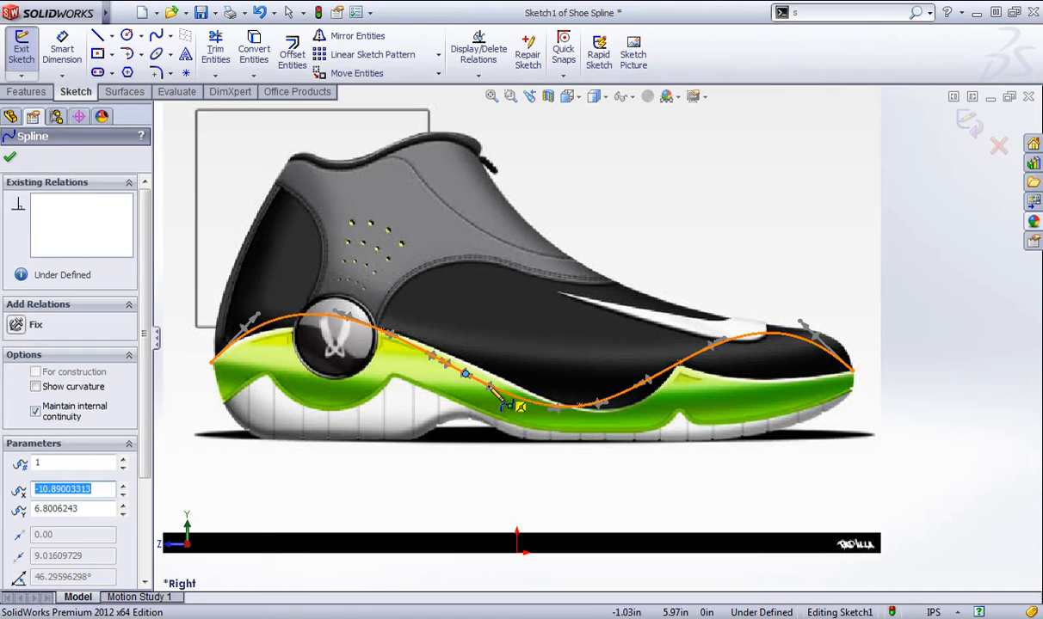
pyautogui.rightClick(637, 276)
pyautogui.click(669, 232)
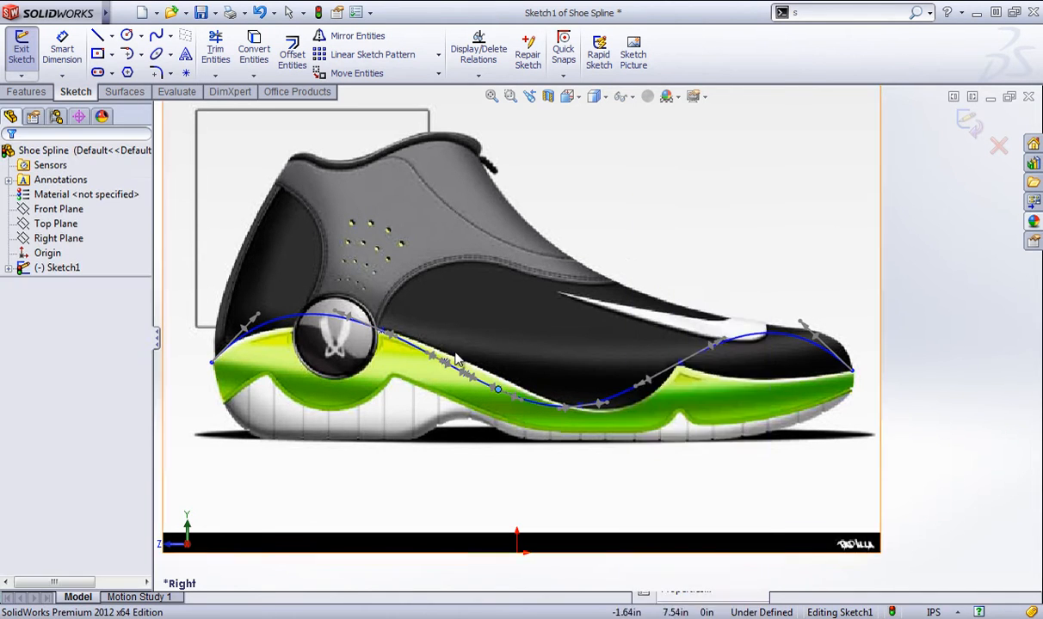
# Pull the tangent handle of the inserted middle point roughly horizontal to reshape the spline along the slope.
pyautogui.scroll(-3, 504, 357)
pyautogui.moveTo(519, 370); pyautogui.dragTo(567, 366)
pyautogui.click(580, 411)
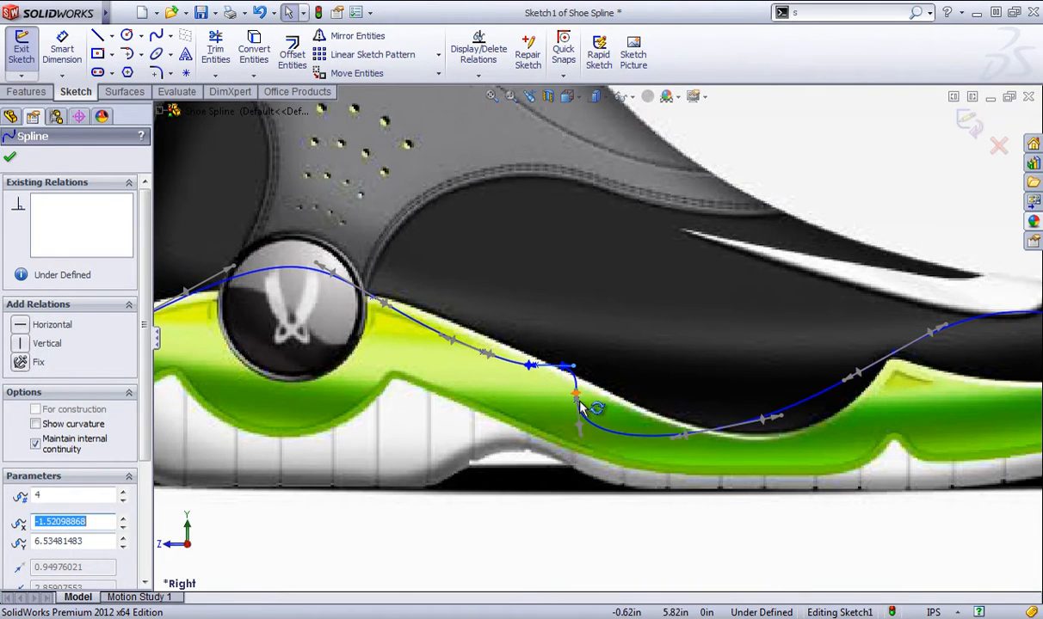
pyautogui.click(664, 522)
pyautogui.scroll(2, 578, 416)
pyautogui.scroll(-2, 583, 361)
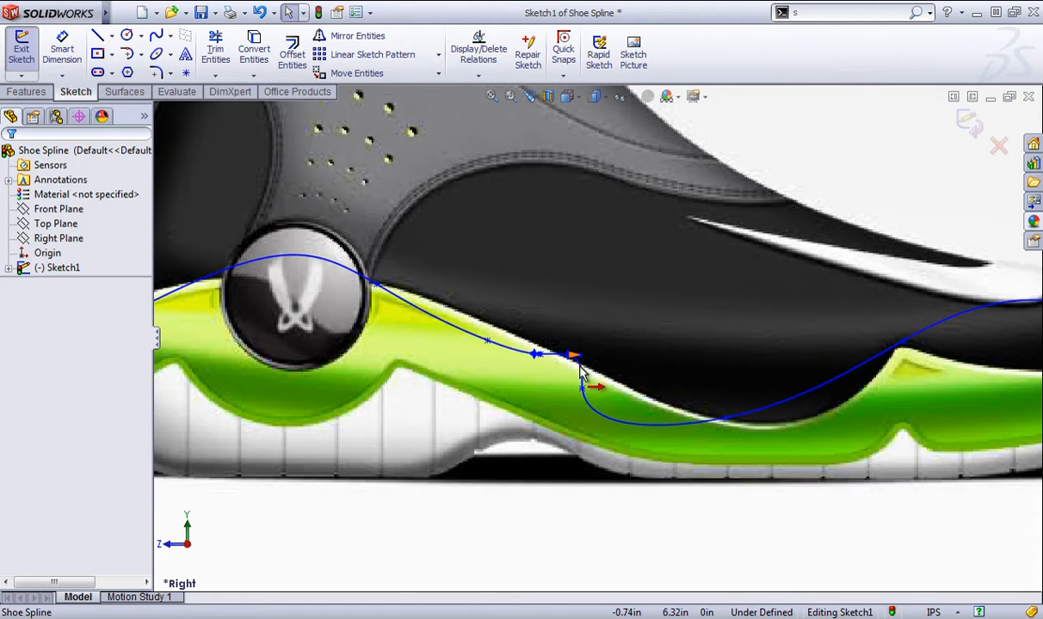
# Show the spline's curvature combs and soften the sharp bend by adjusting the middle point's tangent handle.
pyautogui.rightClick(579, 367)
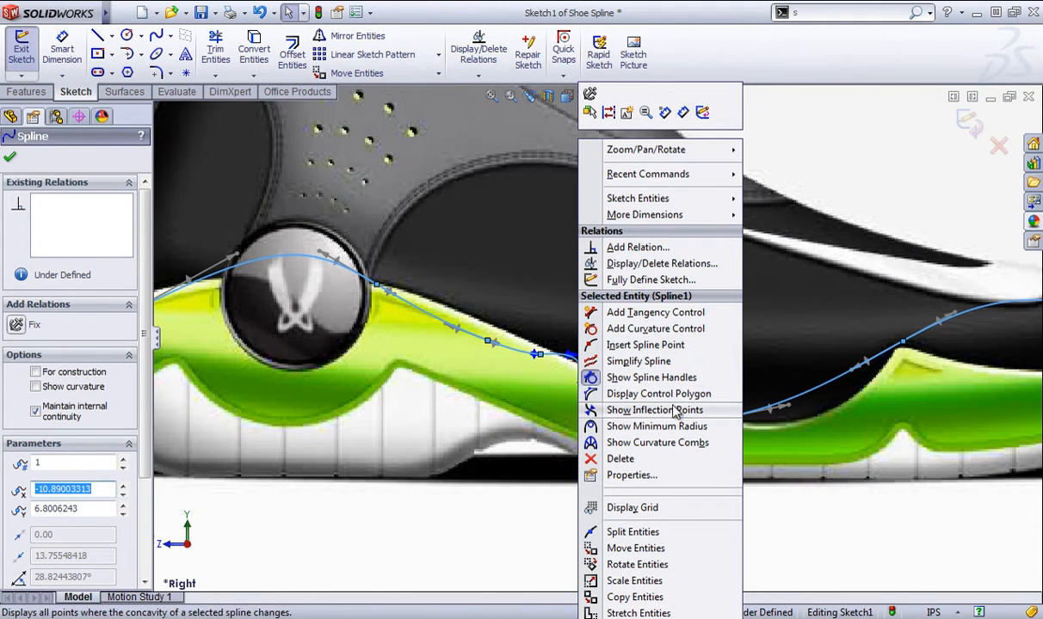
pyautogui.click(658, 442)
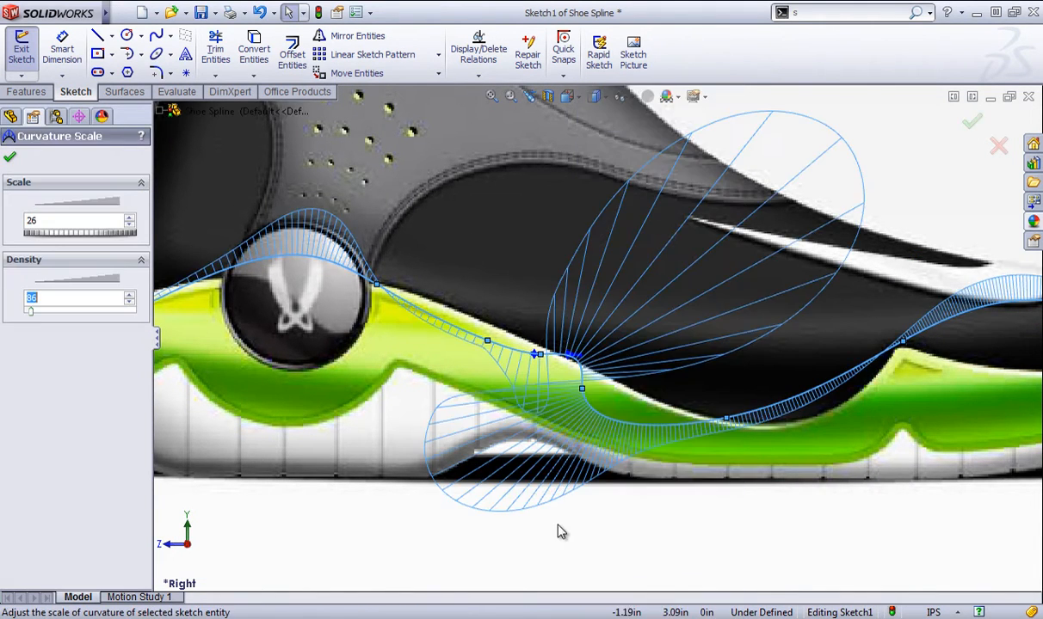
pyautogui.click(601, 526)
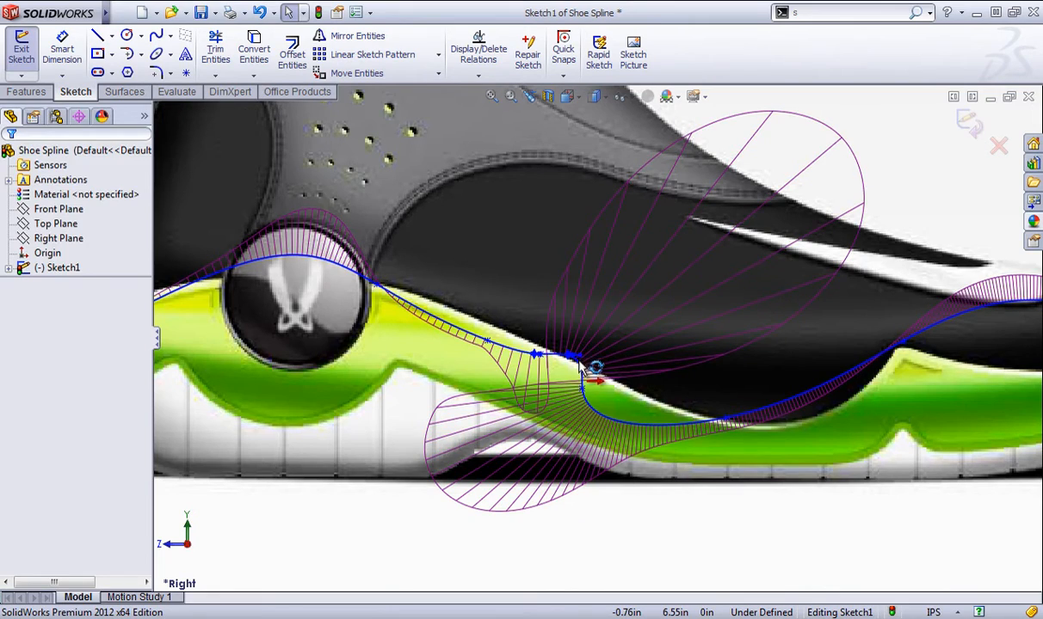
pyautogui.moveTo(579, 367); pyautogui.dragTo(567, 374)
pyautogui.click(561, 496)
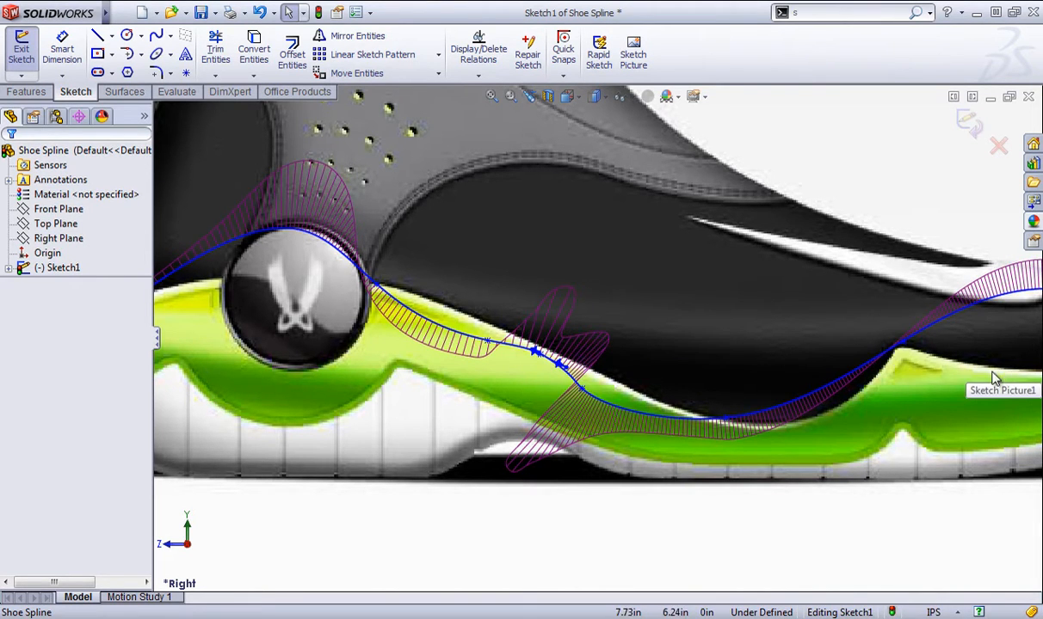
# Delete the inserted spline point nearest the heel disc on the downward slope.
pyautogui.click(487, 342)
pyautogui.press('Delete')
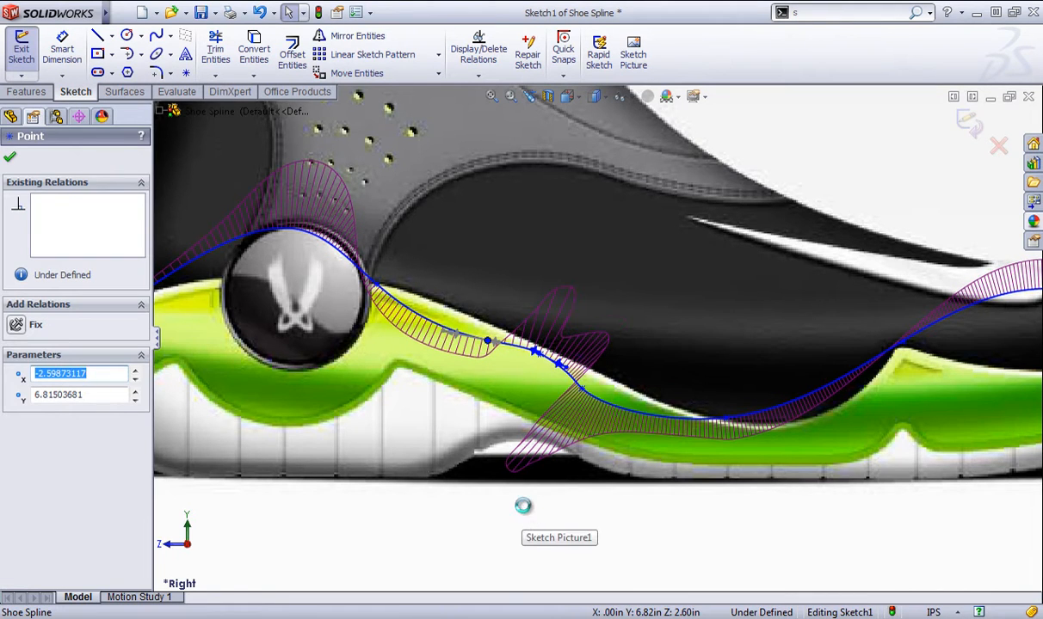
pyautogui.click(561, 365)
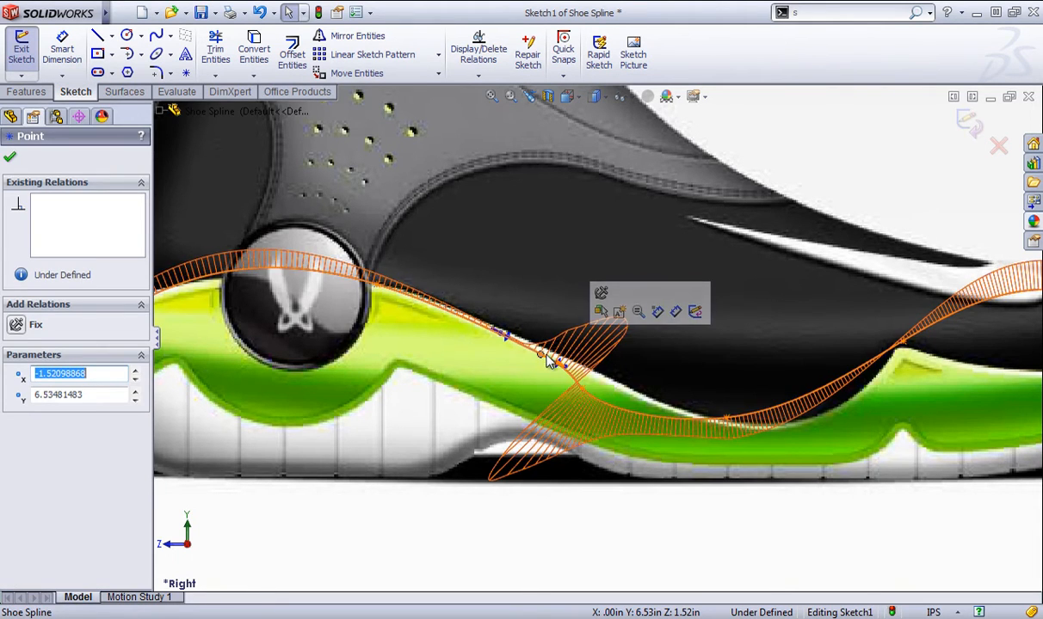
# Relax the spline and reset all of its handles to smooth the curvature.
pyautogui.click(528, 357)
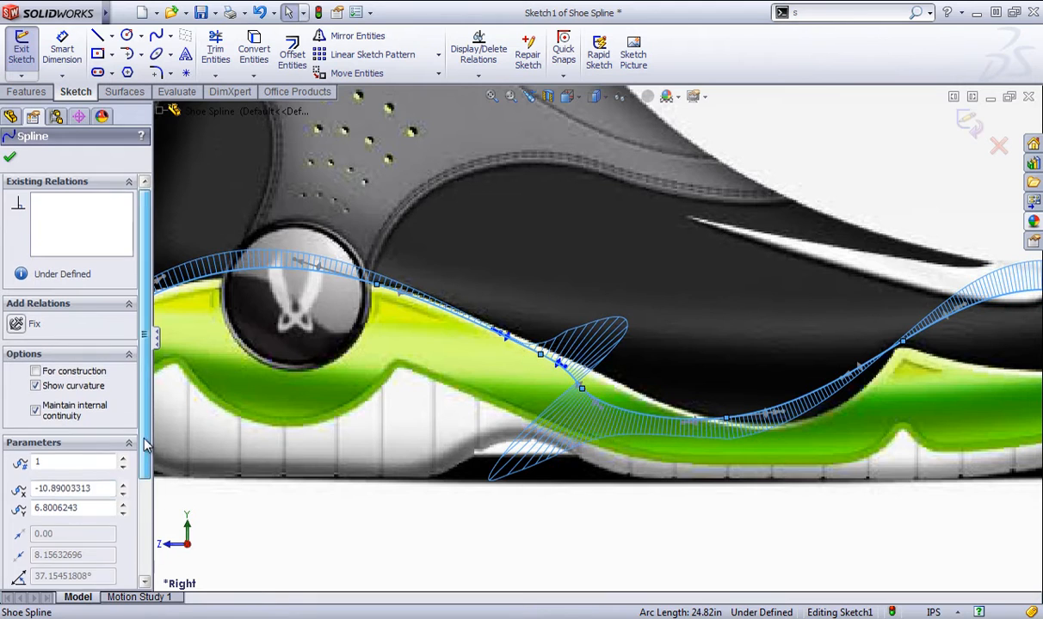
pyautogui.scroll(-3, 99, 533)
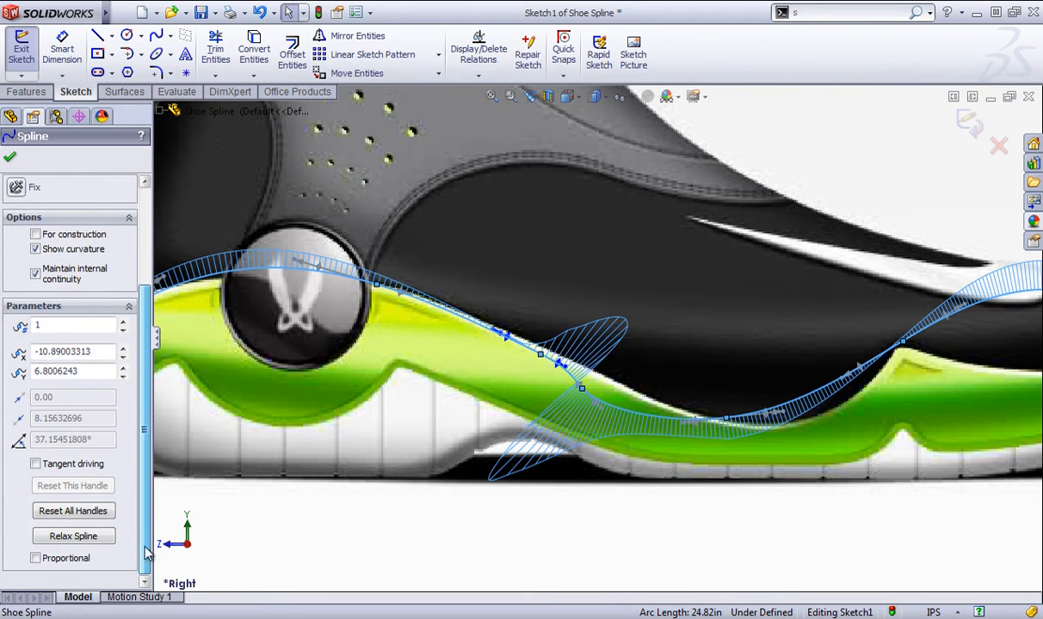
pyautogui.click(74, 535)
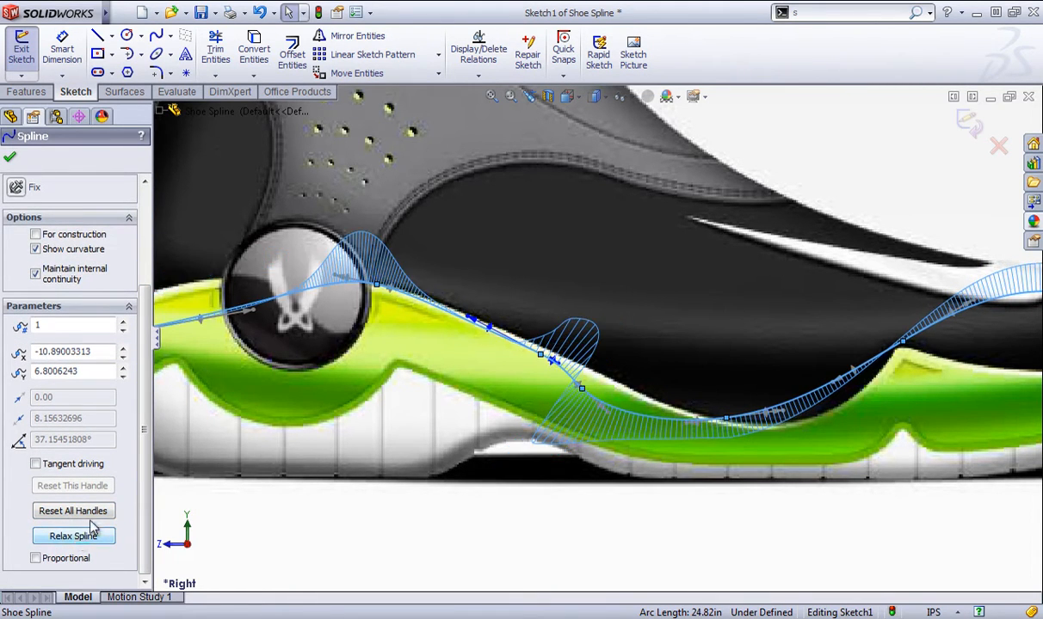
pyautogui.click(71, 515)
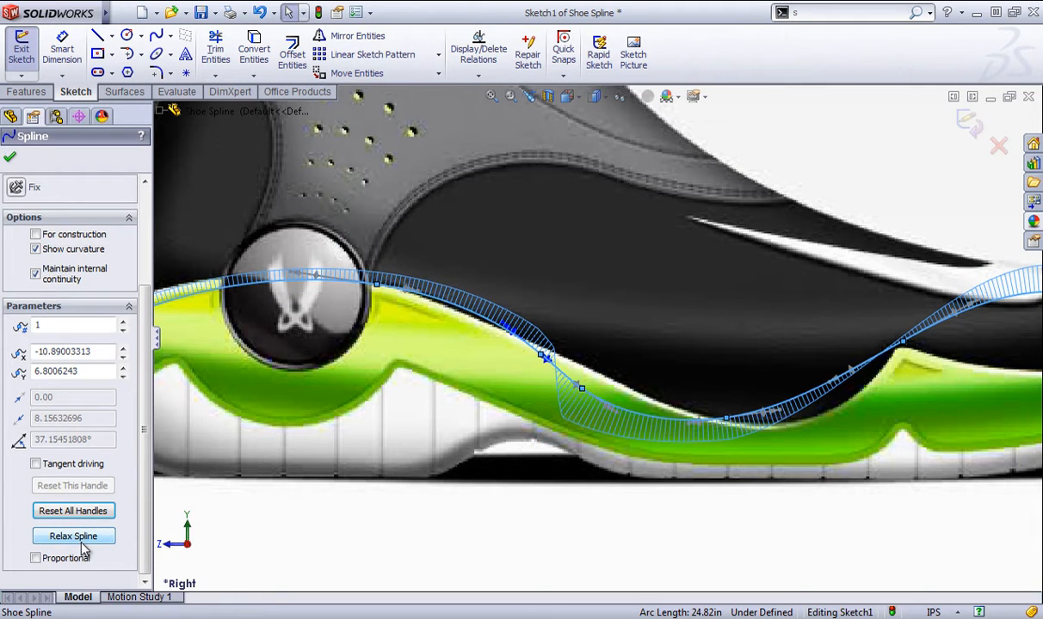
pyautogui.click(581, 553)
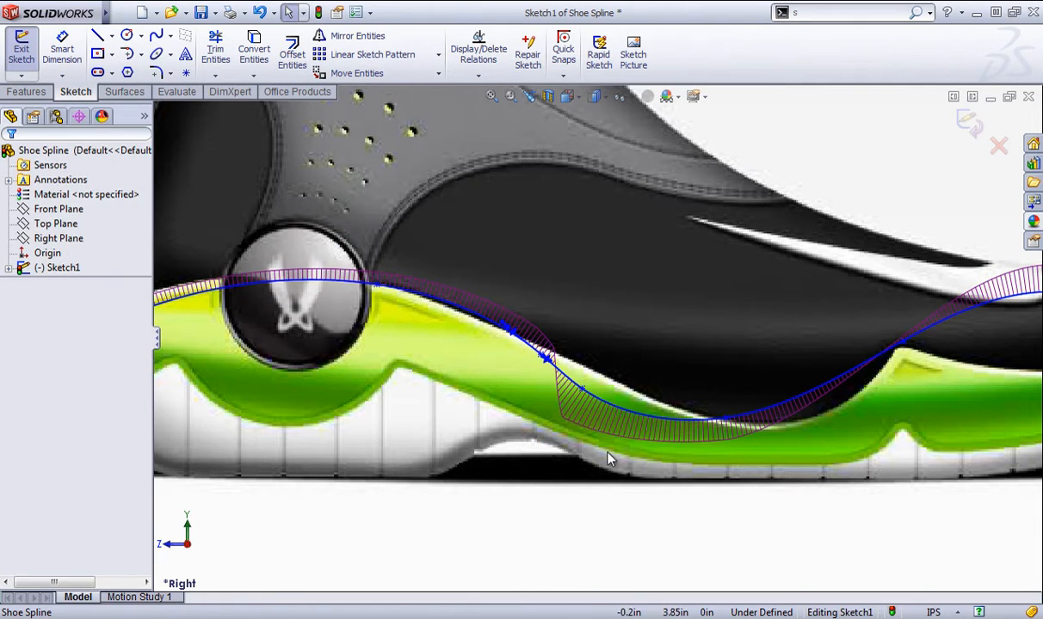
# Hide the curvature combs and delete the inserted spline point at the lower end of the slope.
pyautogui.rightClick(602, 401)
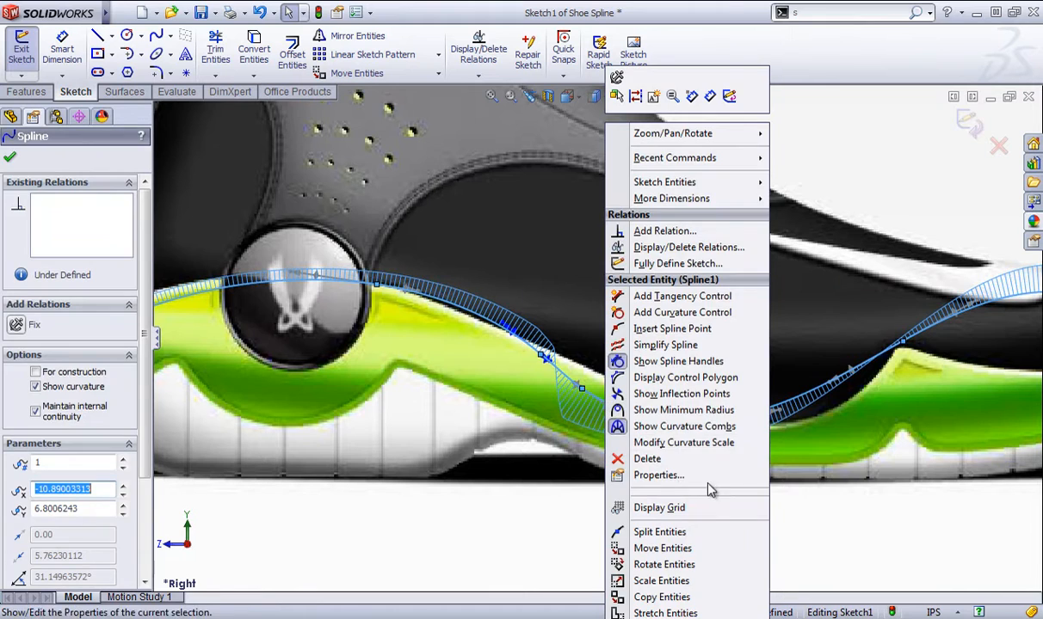
pyautogui.click(661, 428)
pyautogui.click(561, 377)
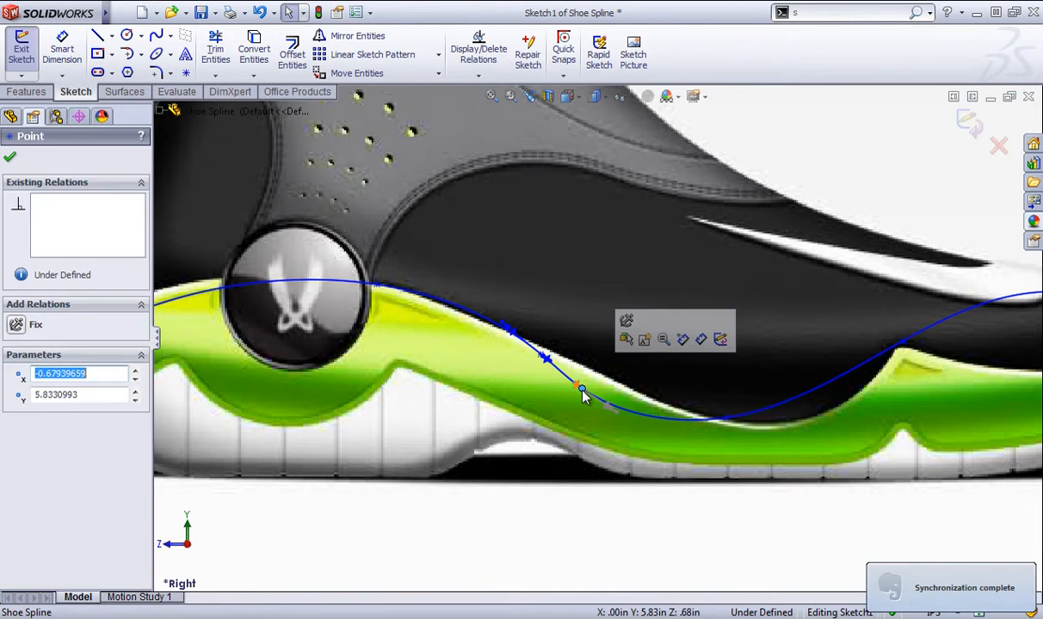
pyautogui.click(583, 420)
# Display the spline's control polygon and shift its two vertices around the heel disc toward the heel, fitting the midsole edge.
pyautogui.scroll(3, 583, 420)
pyautogui.scroll(-1, 594, 447)
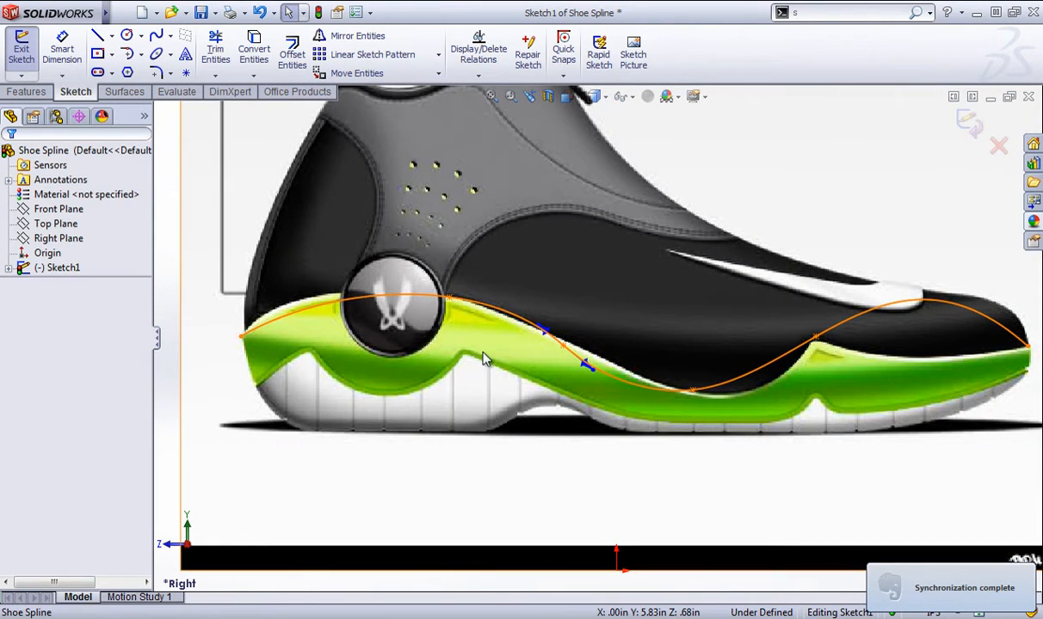
pyautogui.rightClick(522, 319)
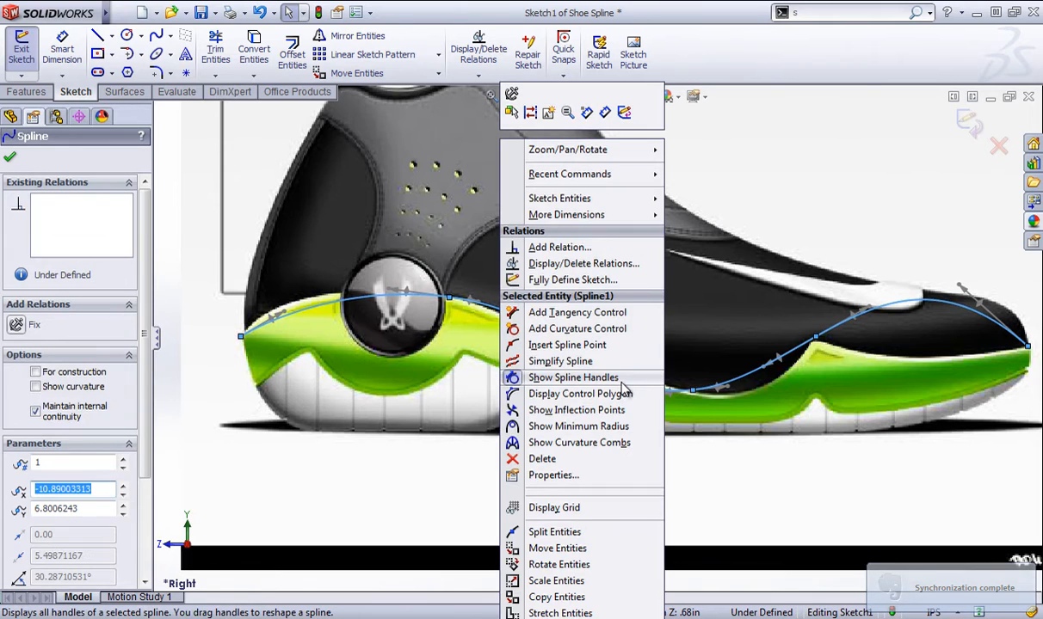
pyautogui.click(581, 394)
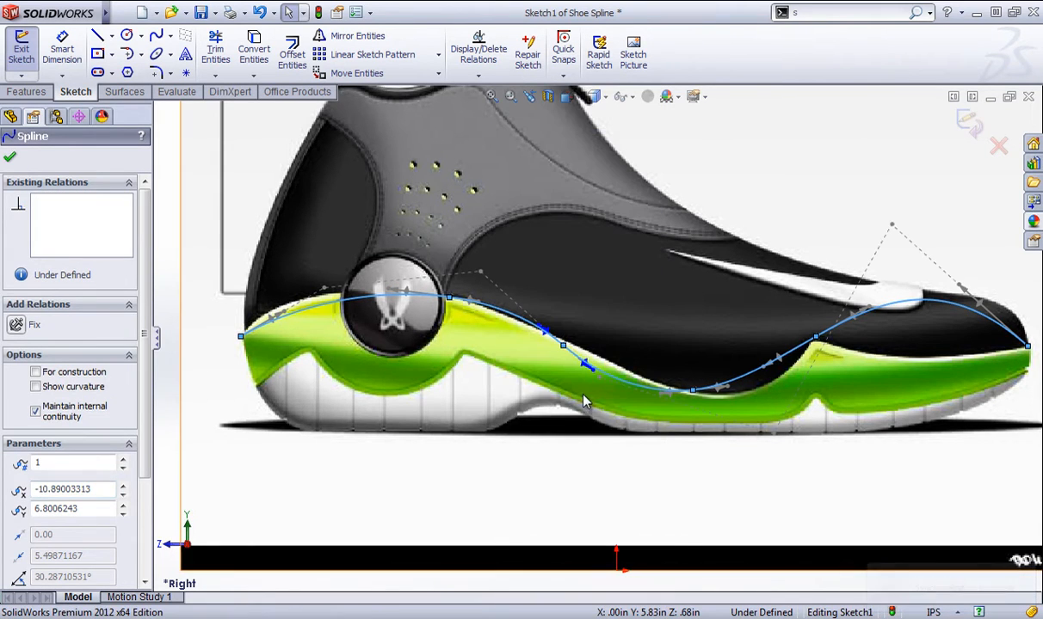
pyautogui.moveTo(480, 272); pyautogui.dragTo(437, 269)
pyautogui.moveTo(323, 287); pyautogui.dragTo(279, 285)
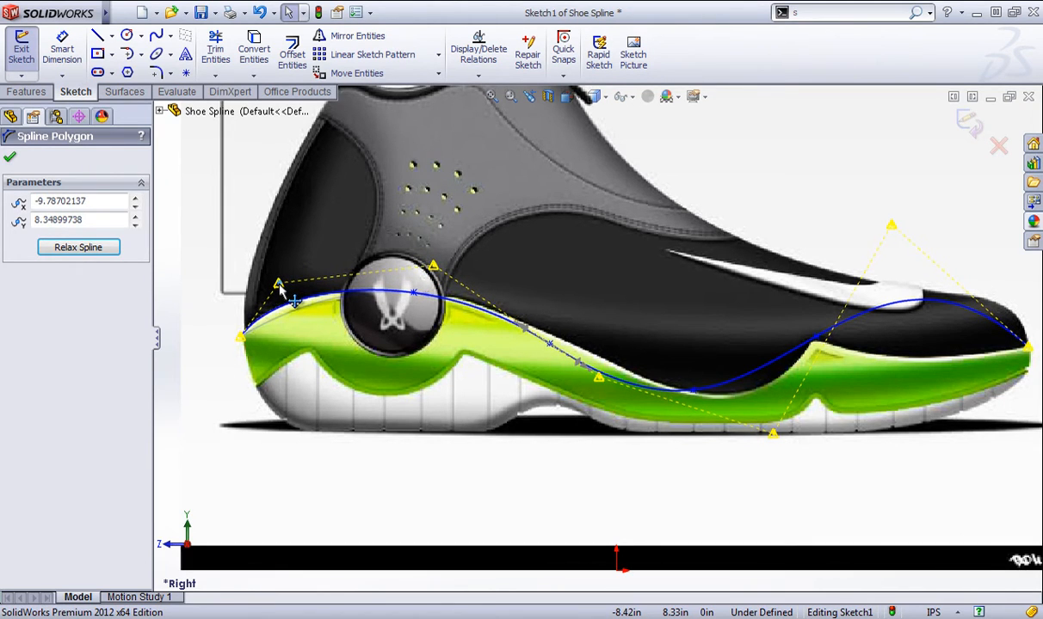
pyautogui.click(212, 296)
# Fine-tune the tangent handle at the spline's heel endpoint so the curve follows the midsole edge.
pyautogui.scroll(-2, 284, 353)
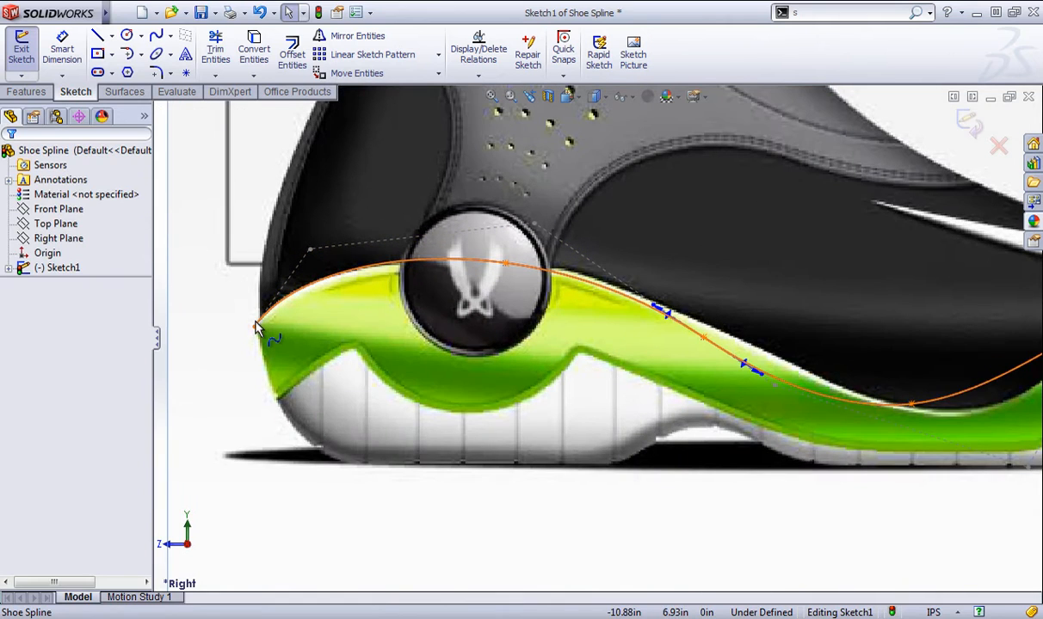
pyautogui.click(257, 326)
pyautogui.scroll(-2, 314, 310)
pyautogui.moveTo(296, 298); pyautogui.dragTo(301, 309)
pyautogui.scroll(6, 547, 310)
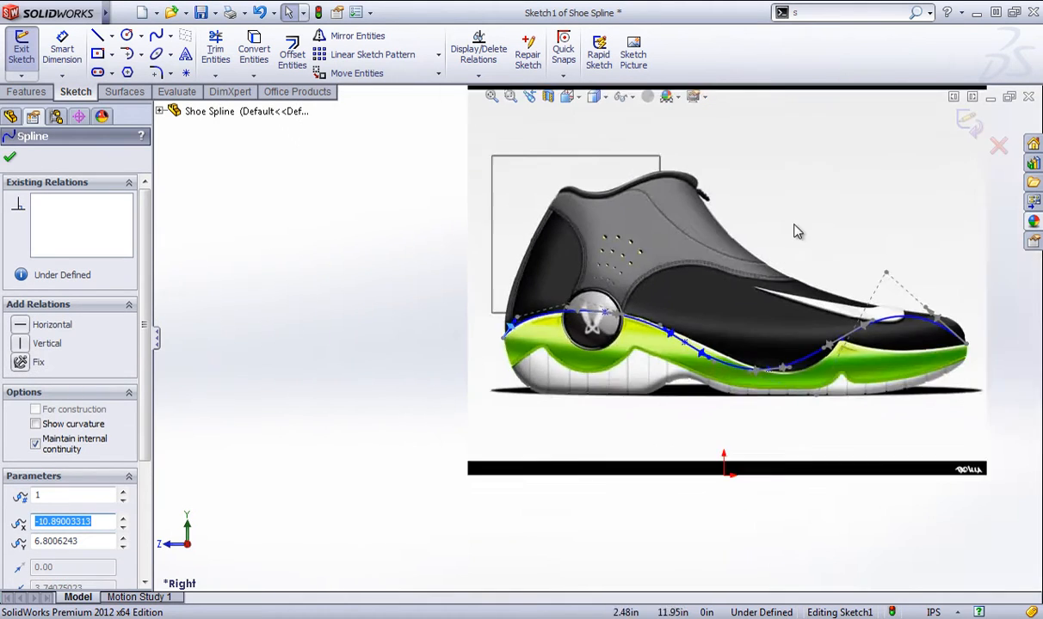
pyautogui.scroll(-4, 793, 231)
pyautogui.scroll(1, 619, 376)
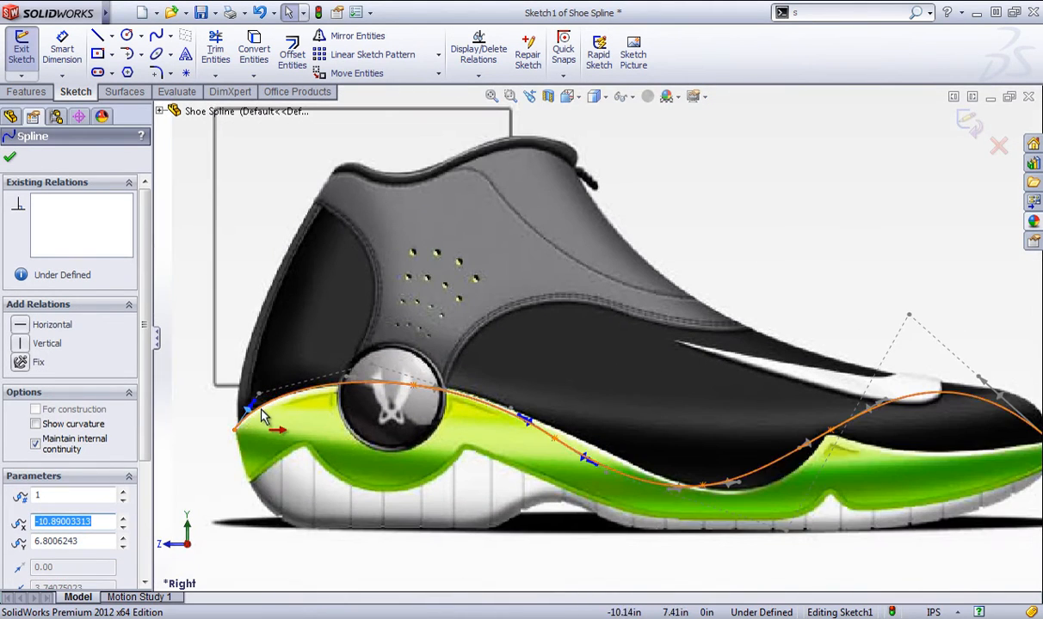
# Refine the spline's heel endpoint handle to a magnitude of about 3.27 and an angle of about 62.3°, following the midsole edge.
pyautogui.scroll(-2, 263, 419)
pyautogui.scroll(-2, 370, 403)
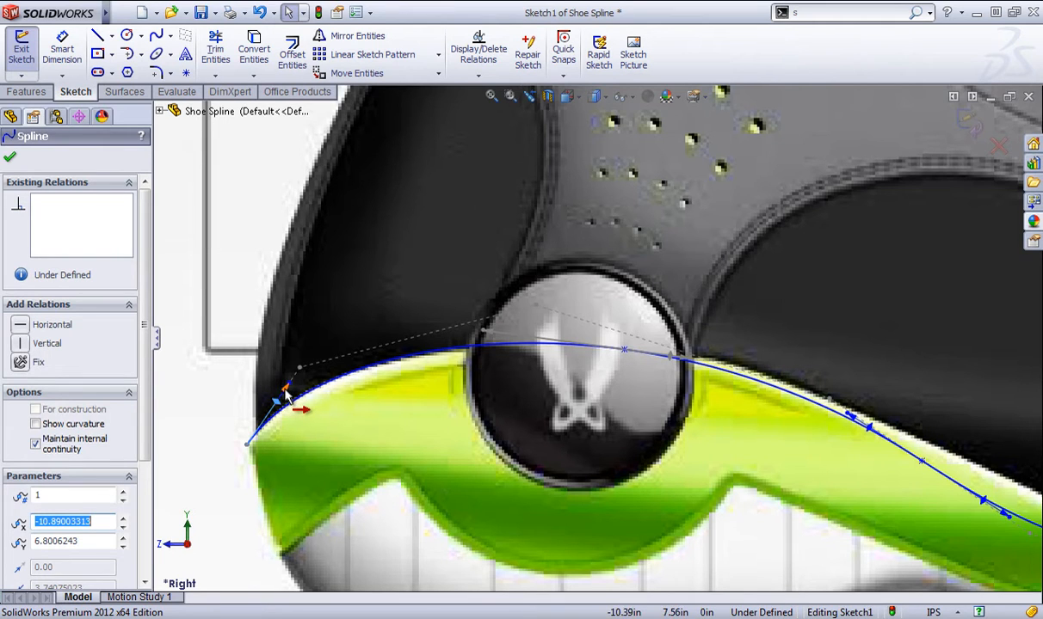
pyautogui.moveTo(287, 393); pyautogui.dragTo(304, 375)
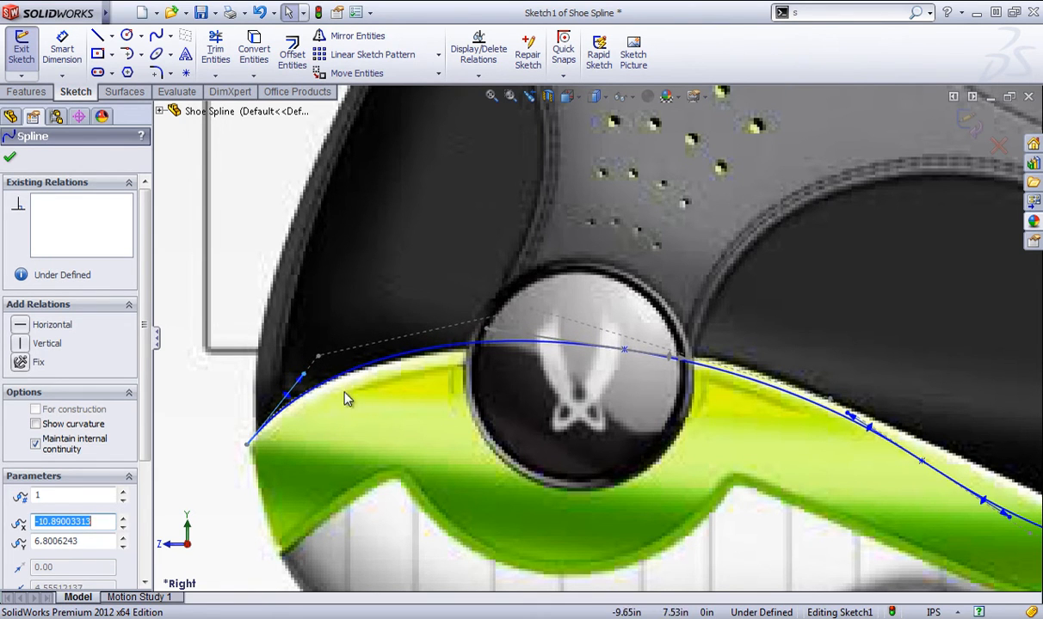
pyautogui.scroll(4, 346, 398)
pyautogui.scroll(-2, 970, 278)
pyautogui.scroll(2, 817, 380)
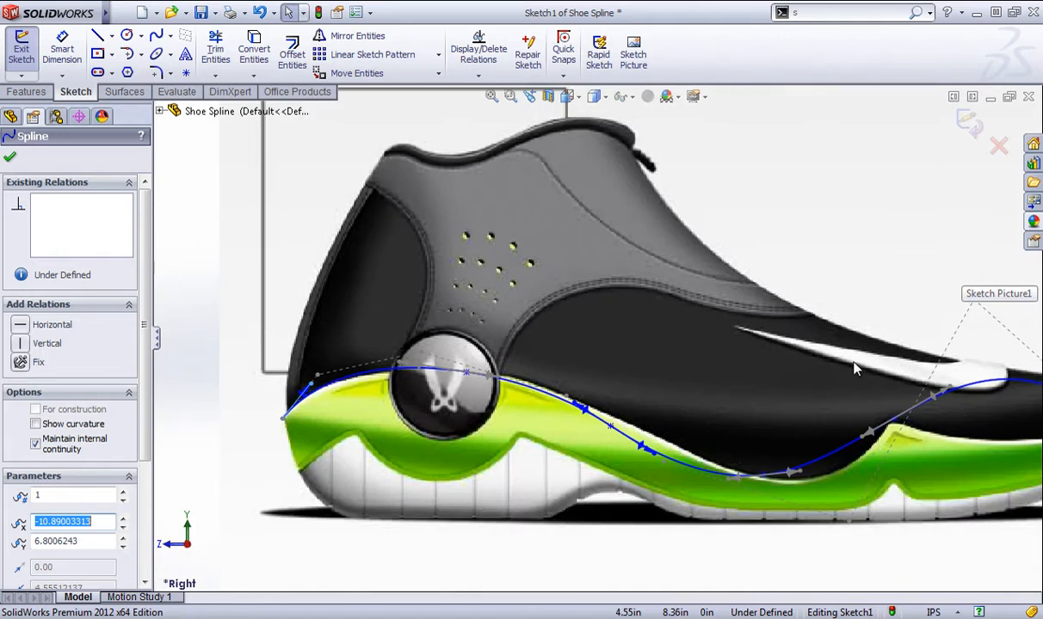
pyautogui.keyDown('ctrl'); pyautogui.moveTo(855, 368); pyautogui.dragTo(798, 377, button='middle'); pyautogui.keyUp('ctrl')
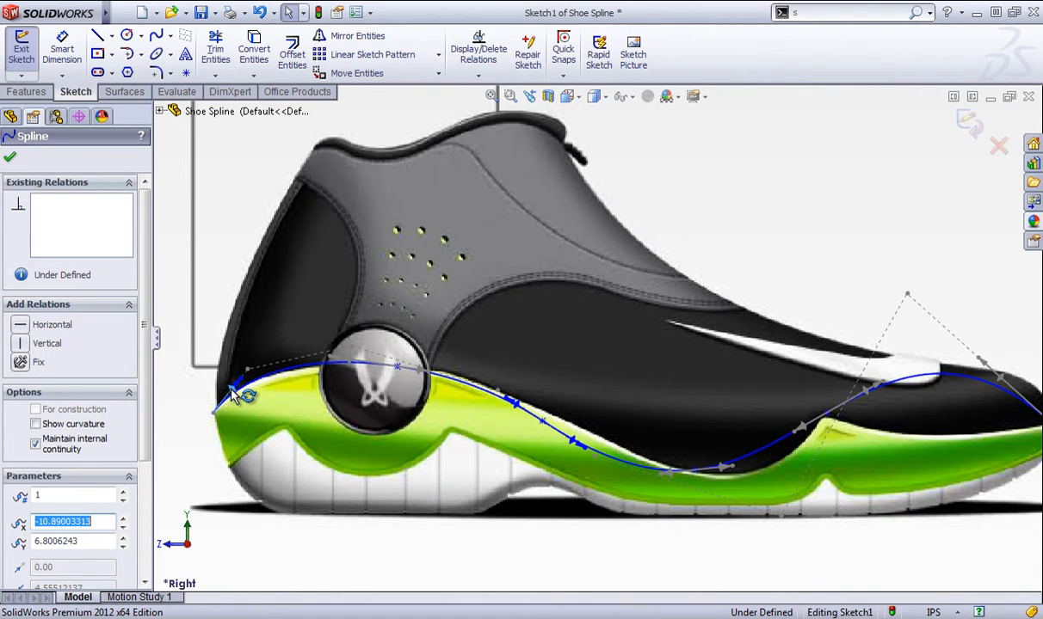
pyautogui.moveTo(231, 394); pyautogui.dragTo(459, 125)
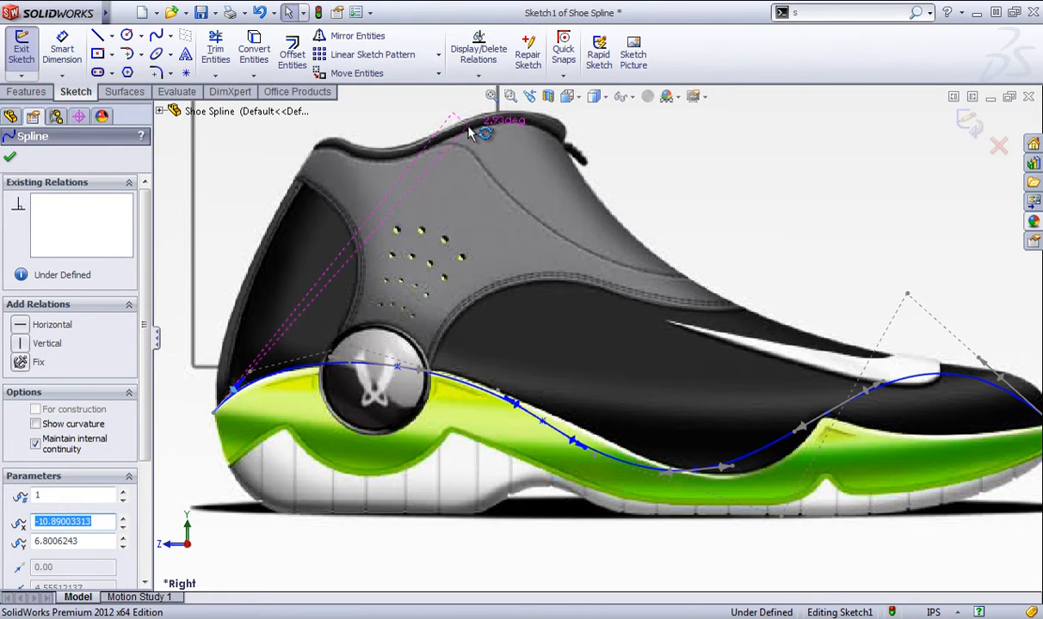
pyautogui.moveTo(482, 139); pyautogui.dragTo(446, 117)
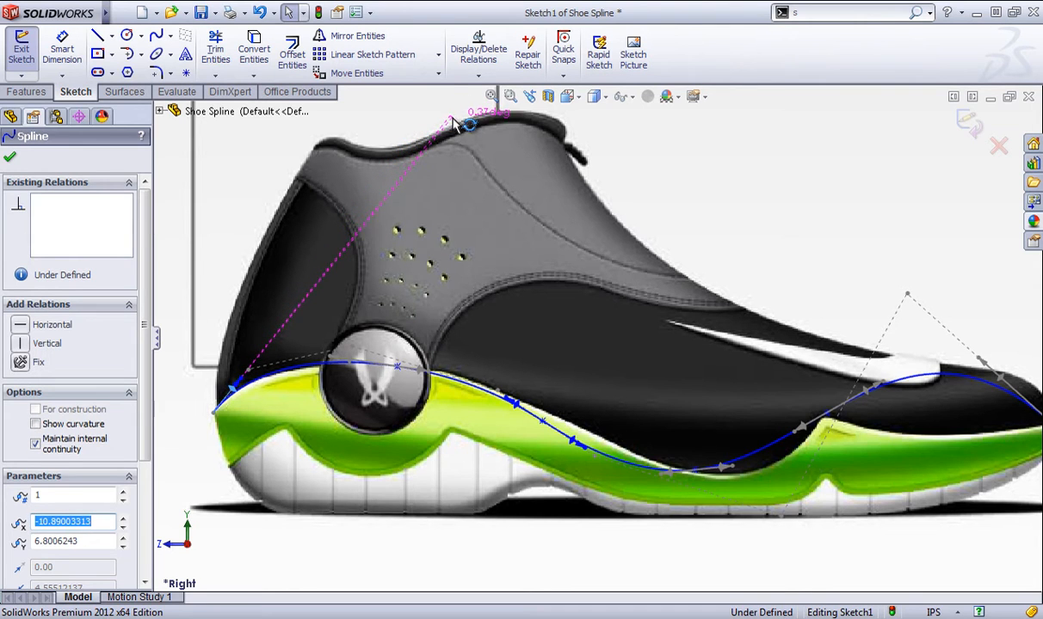
pyautogui.scroll(-5, 258, 378)
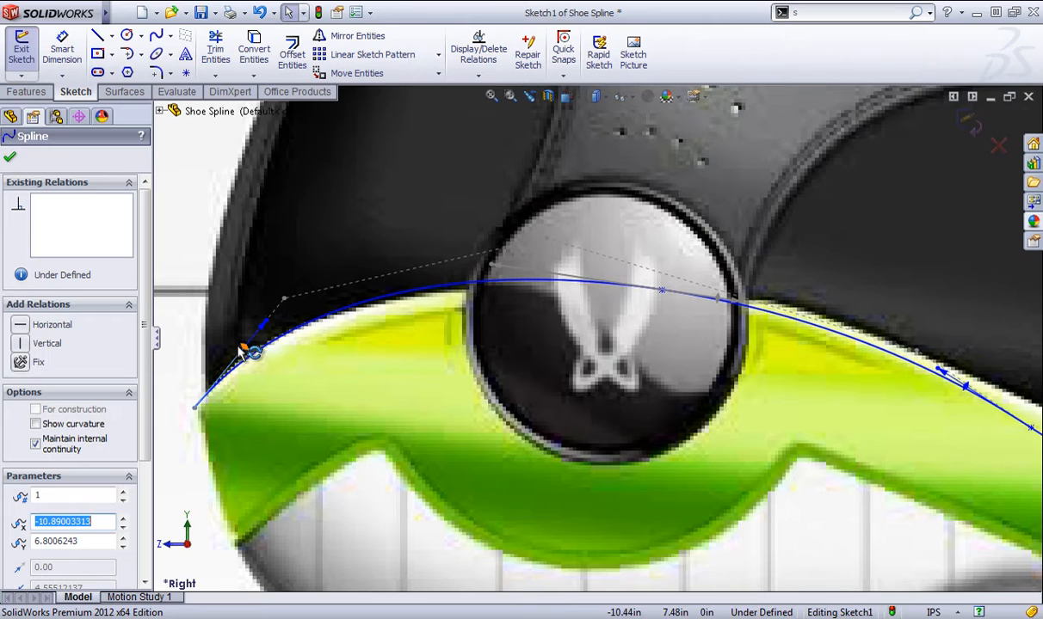
pyautogui.moveTo(265, 326); pyautogui.dragTo(325, 260)
pyautogui.moveTo(268, 320); pyautogui.dragTo(225, 359)
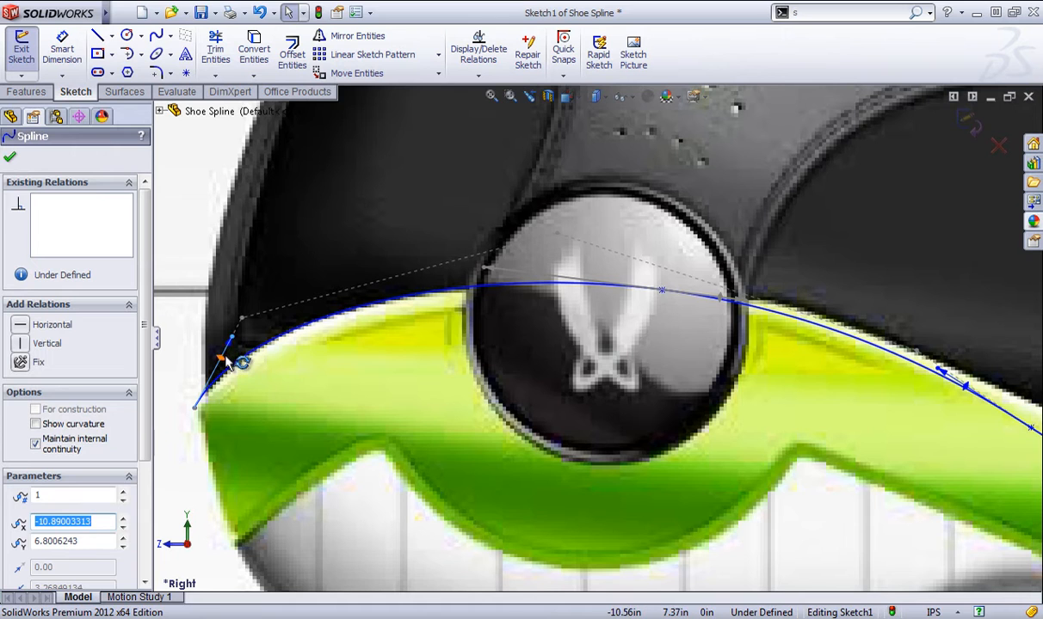
# Move the mid-slope spline point to about X -1.78, Y 6.79 and the valley spline point to about X 2.21, Y 5.18.
pyautogui.scroll(4, 881, 405)
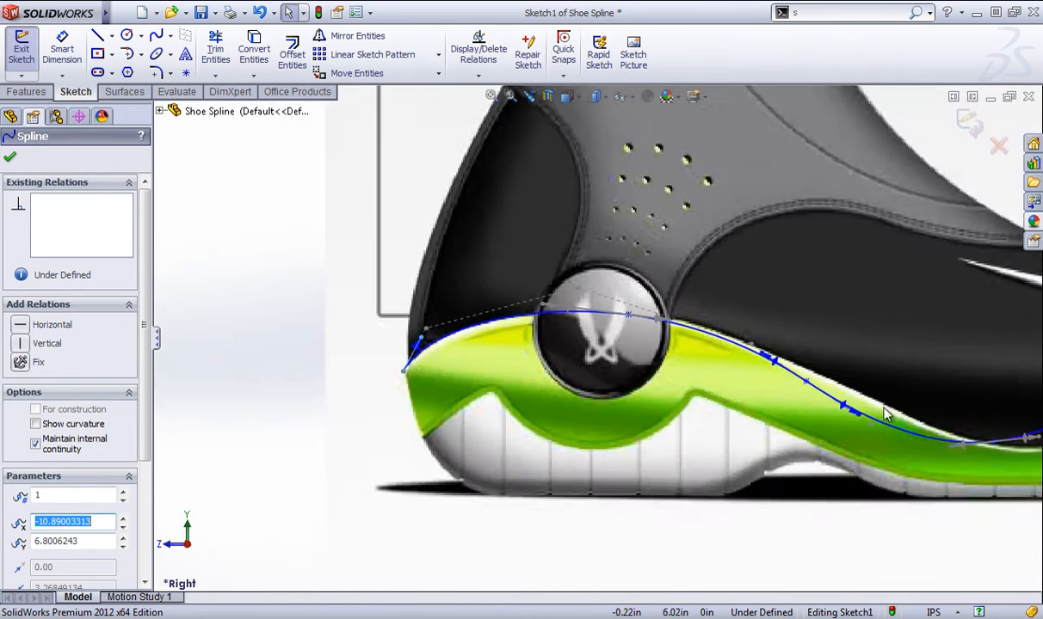
pyautogui.scroll(-3, 883, 407)
pyautogui.moveTo(738, 351); pyautogui.dragTo(739, 321)
pyautogui.scroll(3, 978, 458)
pyautogui.scroll(-6, 861, 379)
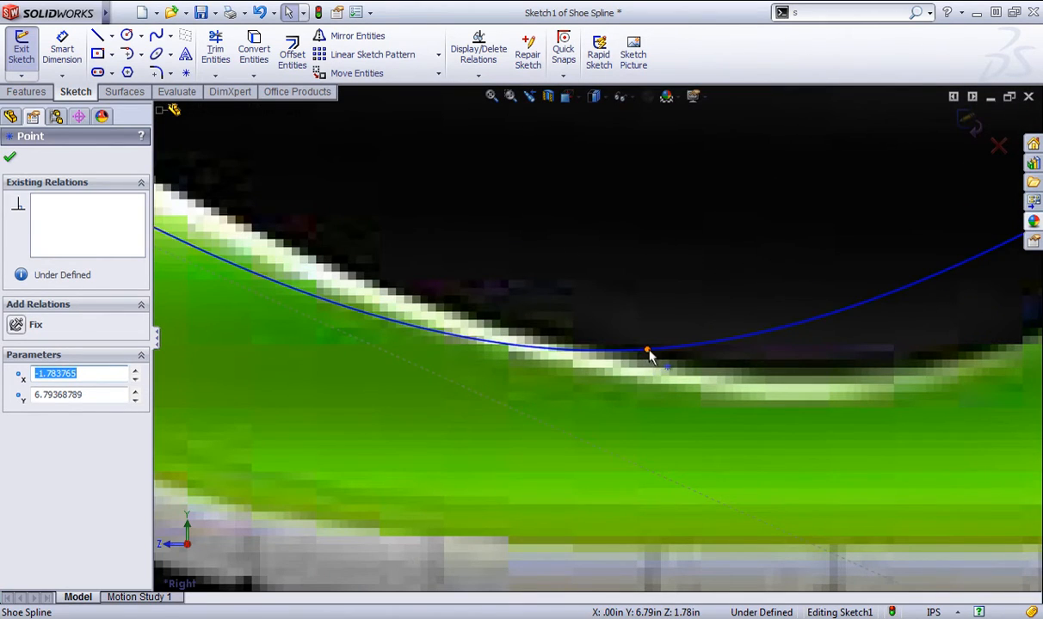
pyautogui.click(644, 364)
pyautogui.scroll(3, 943, 485)
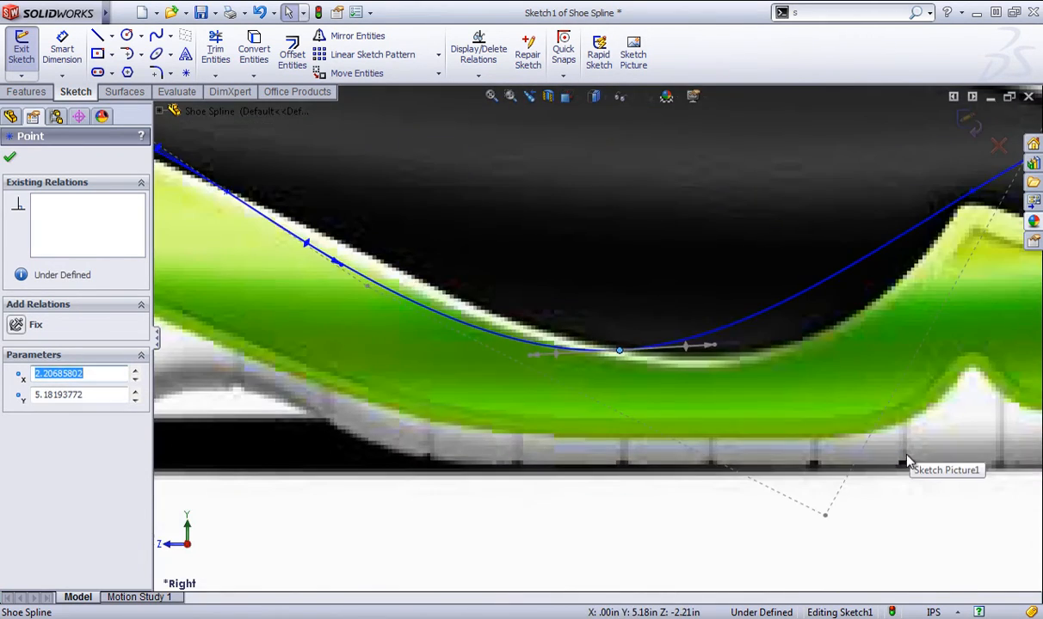
# Move the spline point nearest the forefoot peak onto the green tip, at about X 5.70, Y 6.65.
pyautogui.scroll(-5, 773, 284)
pyautogui.click(761, 275)
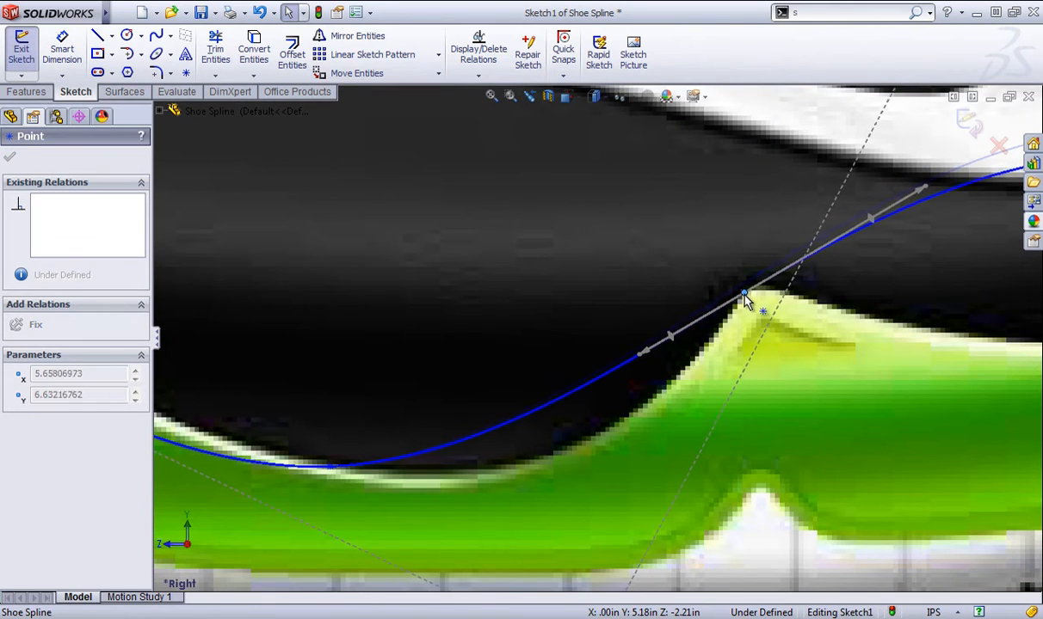
pyautogui.scroll(3, 805, 348)
pyautogui.scroll(2, 813, 354)
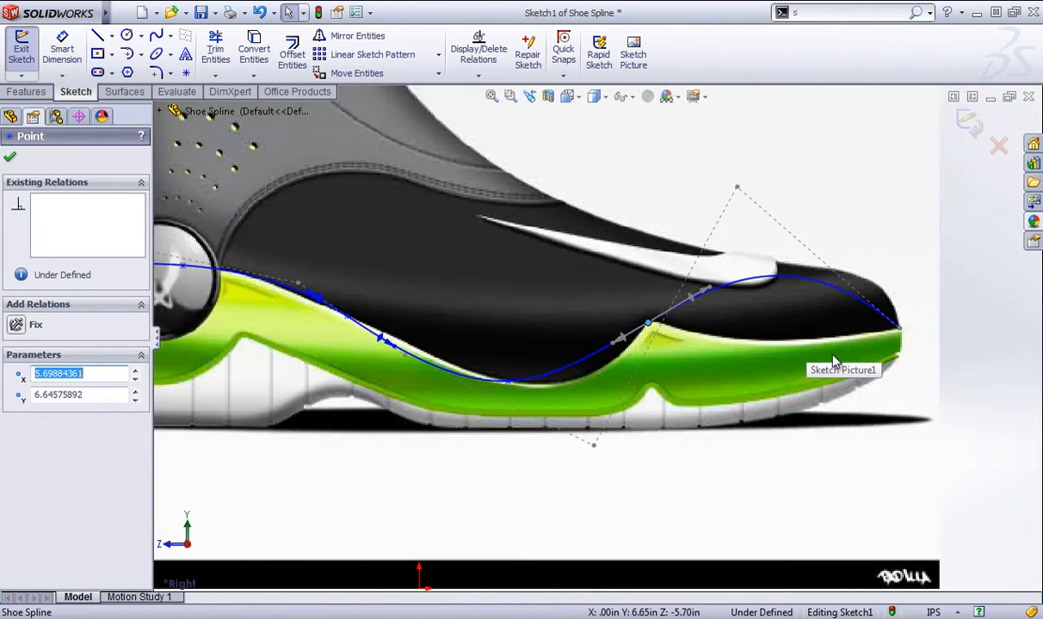
# Insert a spline point just toward the toe from the forefoot peak and lower it onto the midsole edge at about X 6.19, Y 6.57.
pyautogui.scroll(-2, 809, 344)
pyautogui.scroll(-2, 538, 327)
pyautogui.scroll(-2, 542, 333)
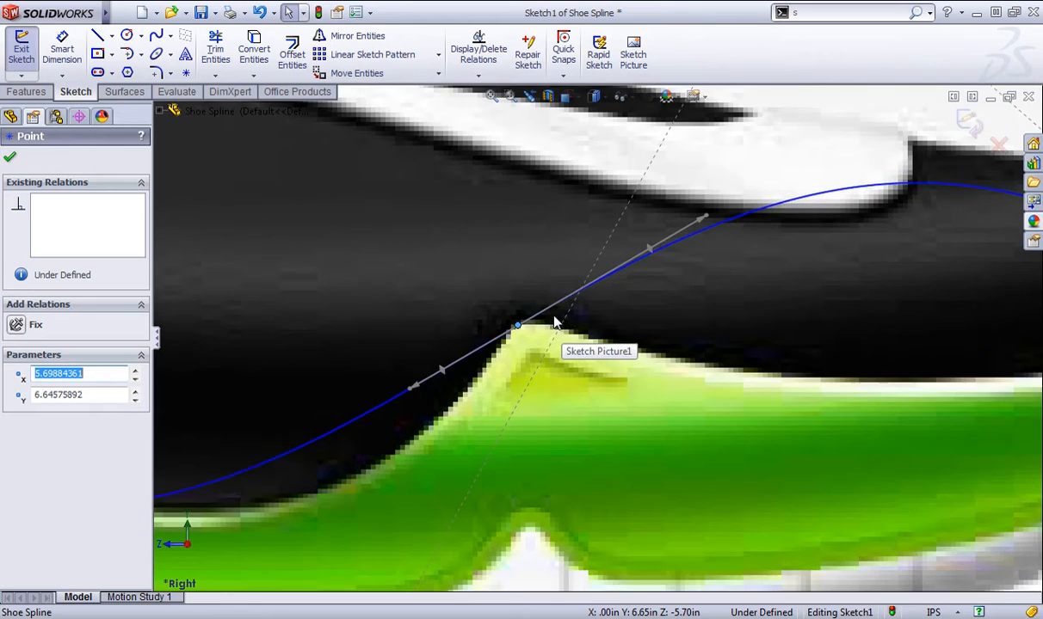
pyautogui.click(579, 302)
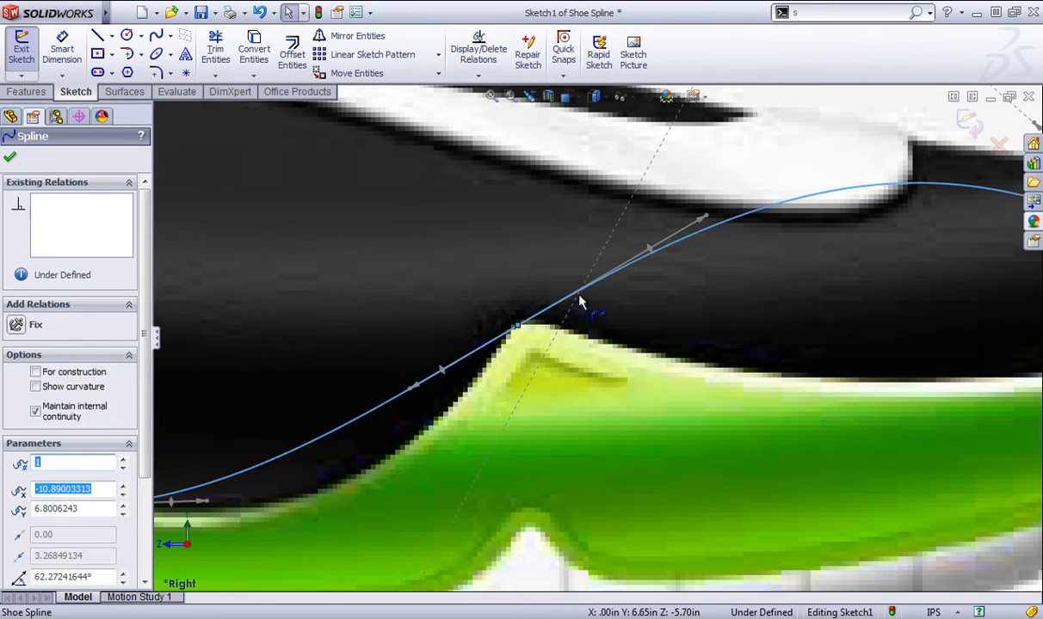
pyautogui.rightClick(579, 299)
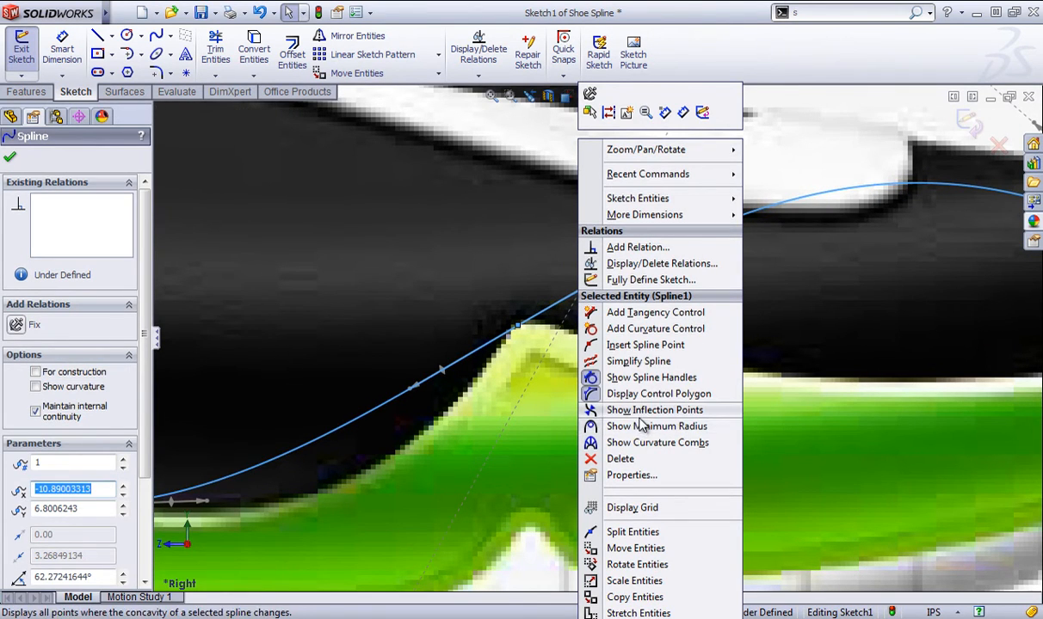
pyautogui.click(637, 346)
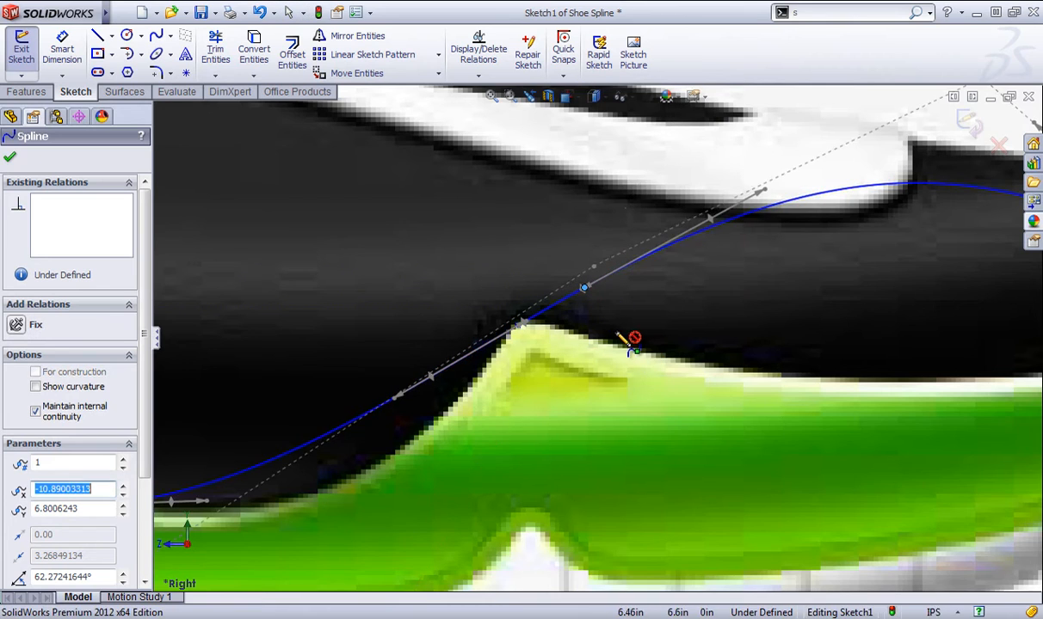
pyautogui.rightClick(645, 289)
pyautogui.click(667, 220)
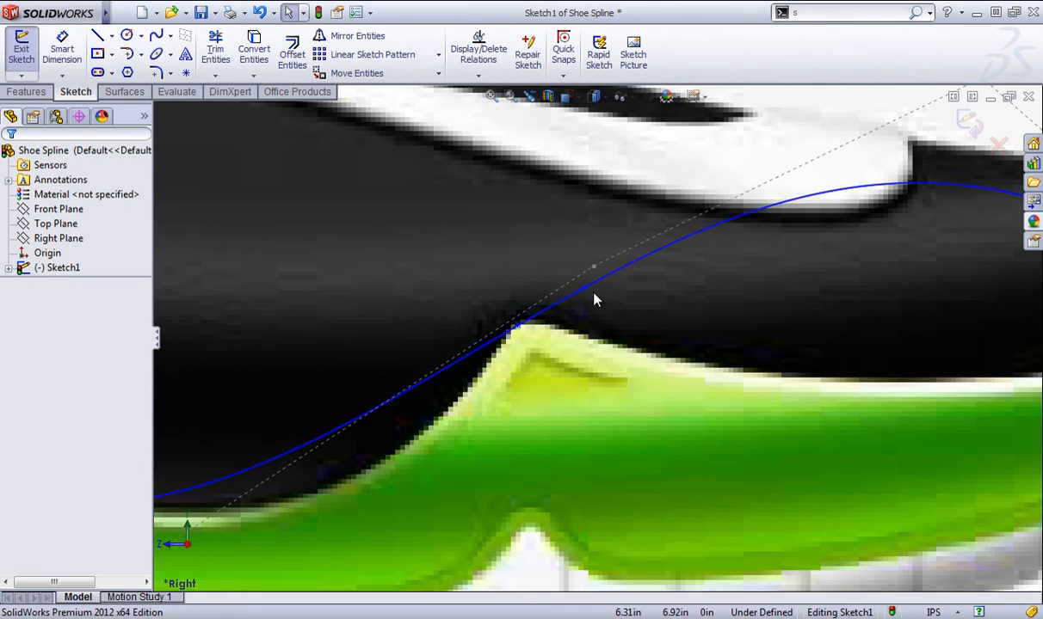
pyautogui.moveTo(584, 289); pyautogui.dragTo(581, 335)
pyautogui.scroll(-3, 872, 480)
# Raise the toe endpoint's tangent handle so the spline follows the midsole edge between the forefoot peak and the toe.
pyautogui.click(975, 367)
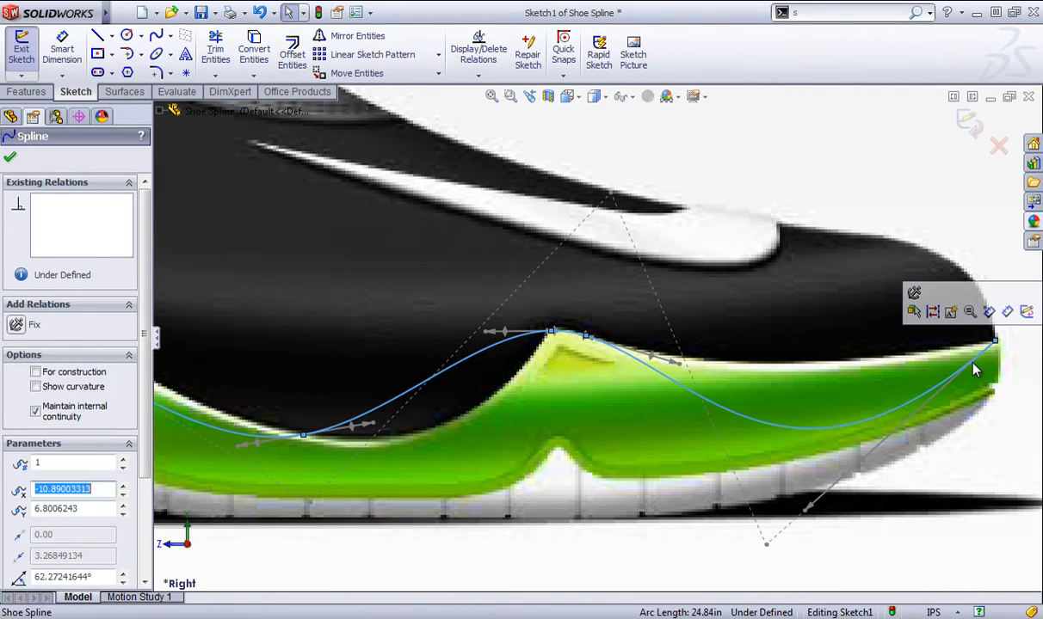
pyautogui.moveTo(804, 516); pyautogui.dragTo(815, 371)
pyautogui.click(1003, 490)
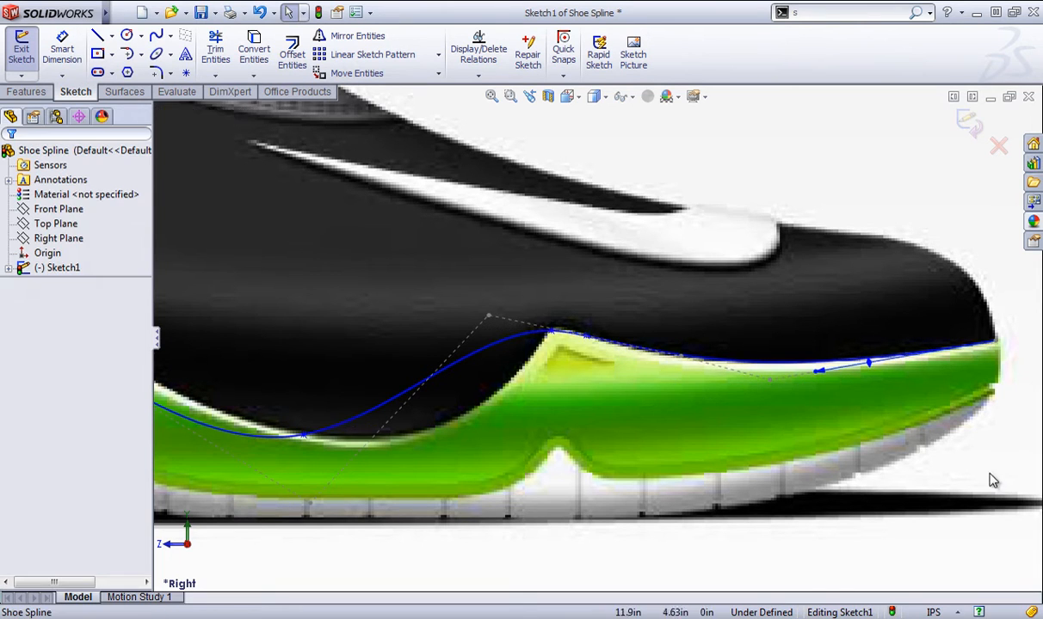
pyautogui.scroll(2, 866, 491)
pyautogui.scroll(-4, 725, 386)
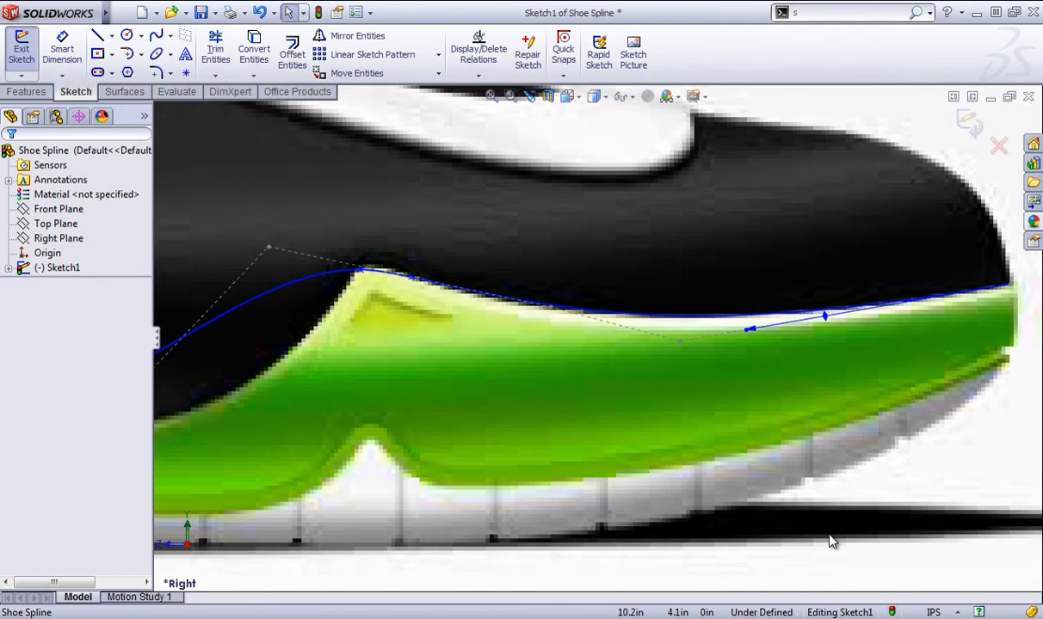
pyautogui.click(826, 320)
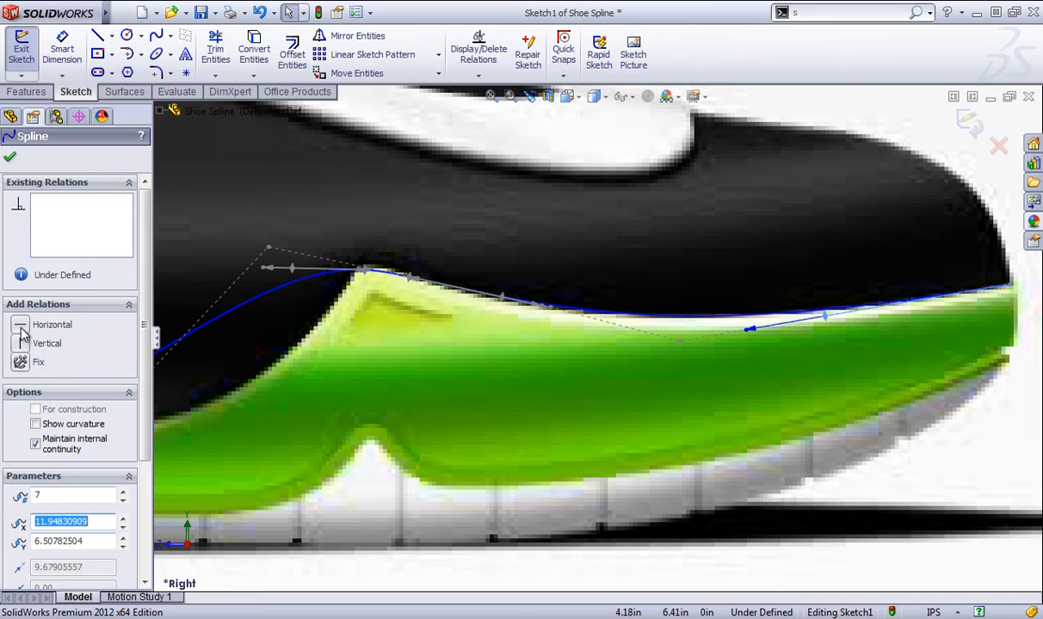
pyautogui.click(10, 158)
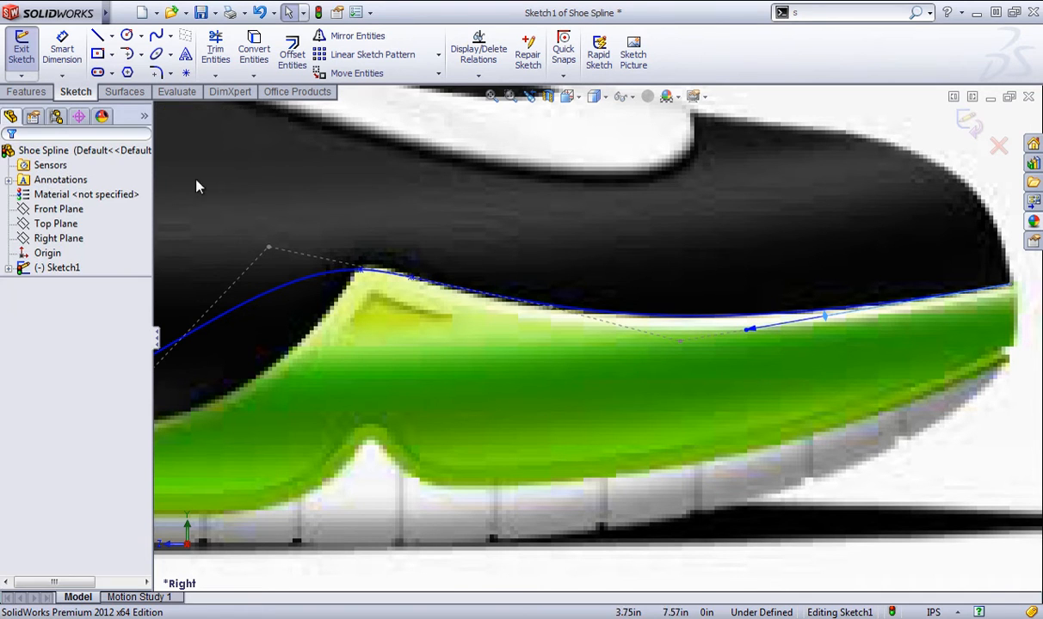
# Shift the valley spline point toward the toe along the midsole edge, to about X 3.45, Y 5.16.
pyautogui.scroll(3, 361, 387)
pyautogui.scroll(-2, 268, 376)
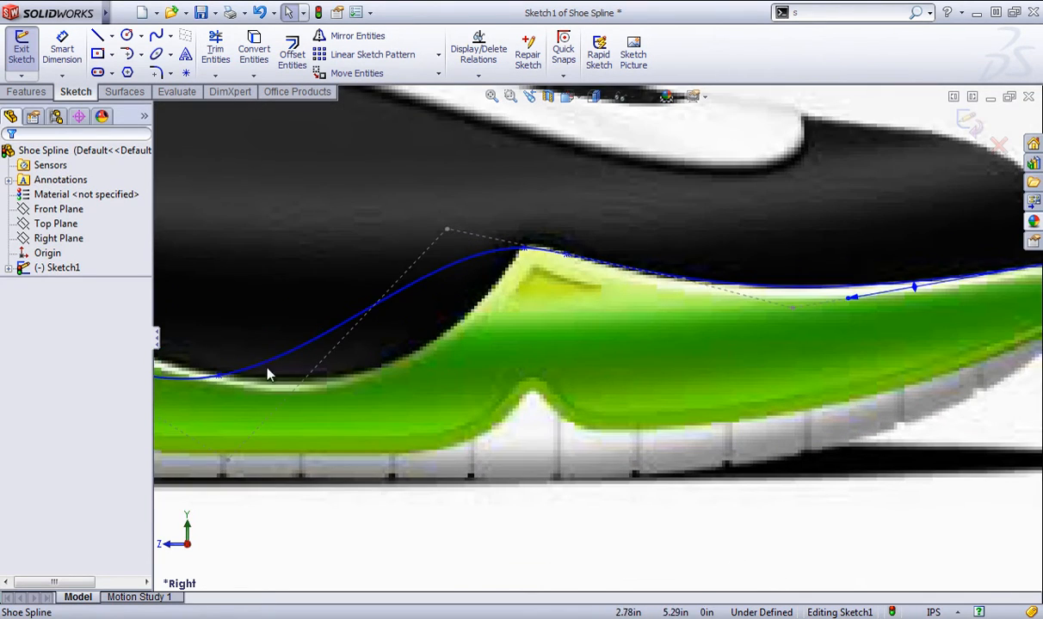
pyautogui.moveTo(221, 377); pyautogui.dragTo(340, 379)
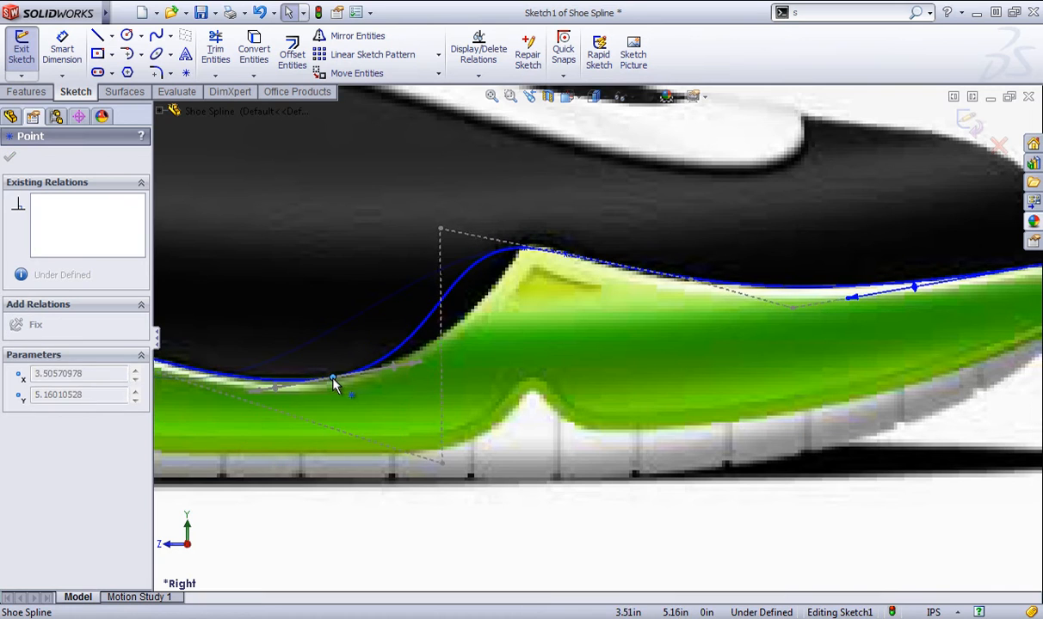
pyautogui.scroll(2, 335, 389)
pyautogui.scroll(1, 335, 389)
pyautogui.scroll(-3, 390, 307)
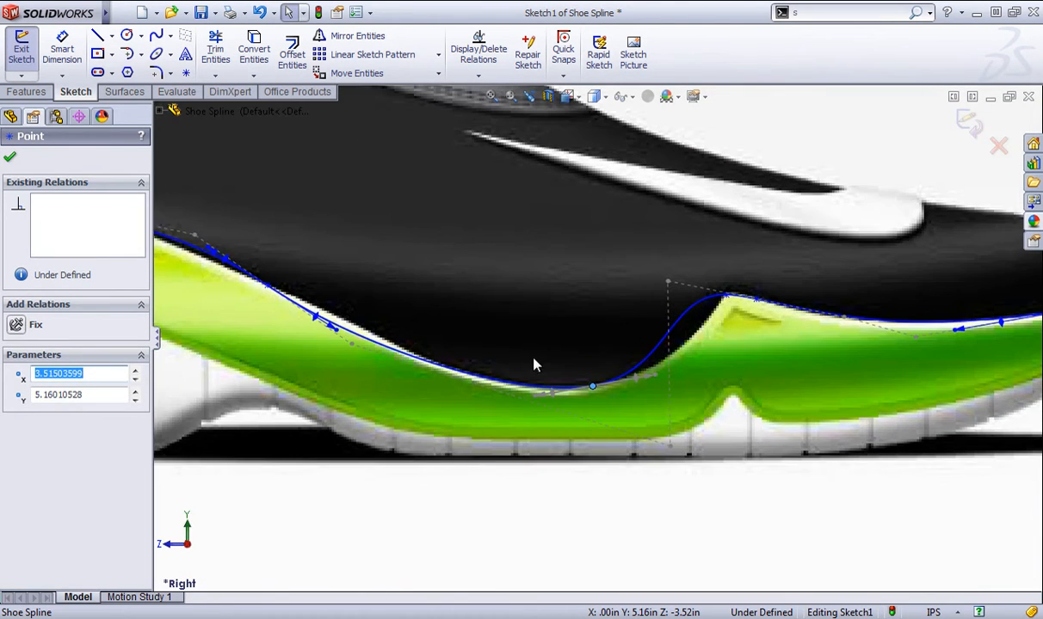
pyautogui.moveTo(578, 389)
pyautogui.mouseDown()
pyautogui.moveTo(624, 379)
pyautogui.moveTo(575, 390)
pyautogui.mouseUp()
pyautogui.scroll(-3, 813, 255)
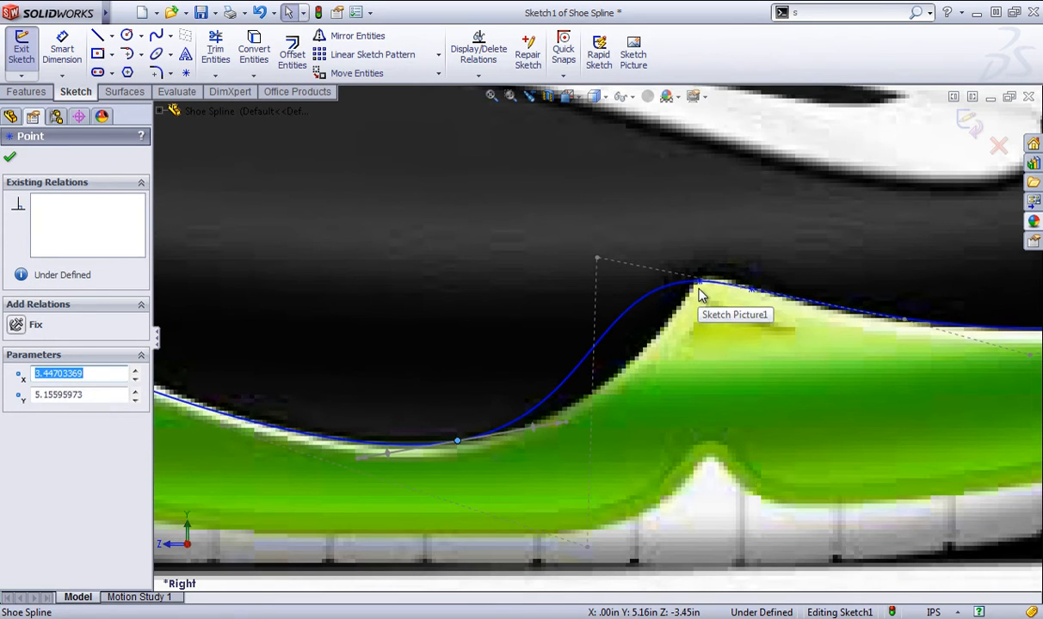
# Shorten and steepen the heel-side tangent handle of the forefoot peak's spline point to match the midsole's rise.
pyautogui.click(699, 282)
pyautogui.moveTo(616, 284)
pyautogui.mouseDown()
pyautogui.moveTo(620, 300)
pyautogui.moveTo(652, 316)
pyautogui.moveTo(649, 308)
pyautogui.mouseUp()
pyautogui.scroll(2, 1008, 380)
pyautogui.moveTo(1013, 385); pyautogui.dragTo(924, 346, button='middle')
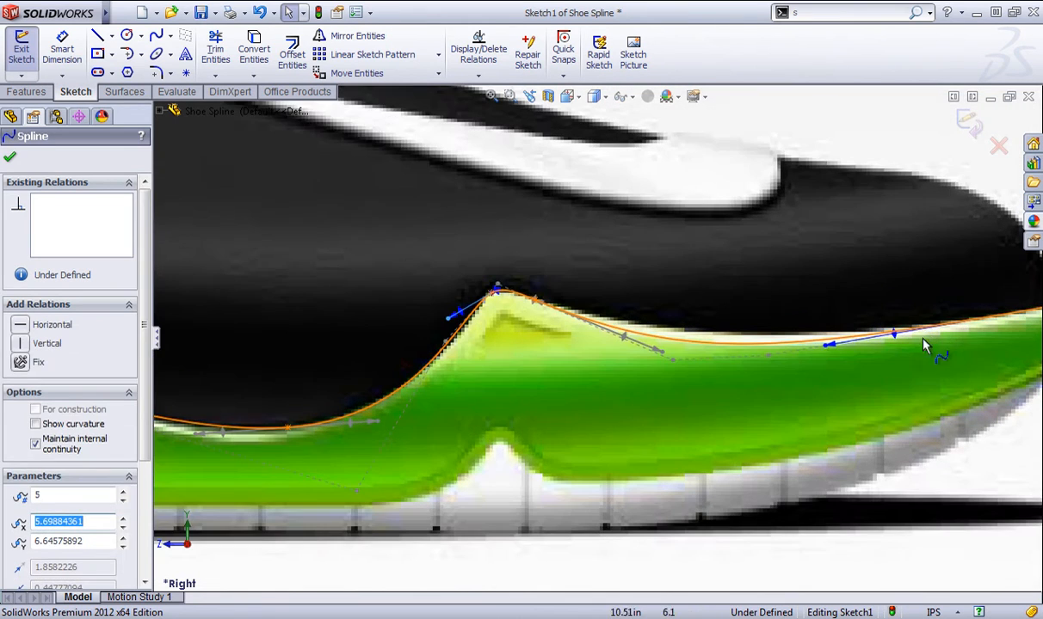
# Adjust the tangent handles of the toe endpoint and the spline point beside the forefoot peak to fit the midsole edge.
pyautogui.moveTo(826, 347); pyautogui.dragTo(824, 327)
pyautogui.moveTo(662, 351); pyautogui.dragTo(674, 348)
pyautogui.scroll(3, 845, 345)
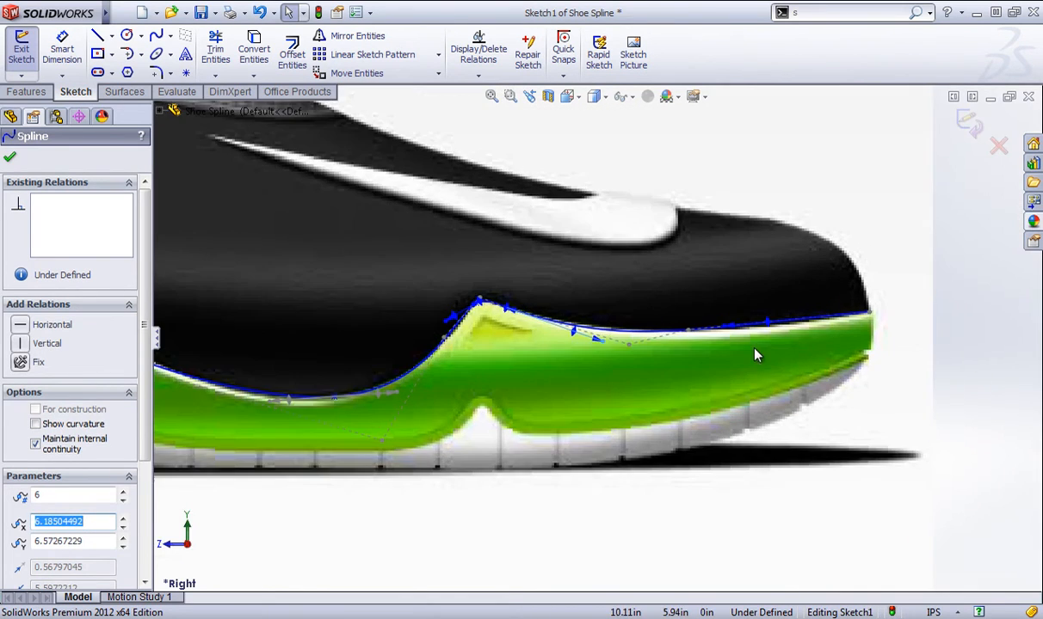
pyautogui.scroll(-4, 715, 326)
pyautogui.moveTo(758, 303)
pyautogui.mouseDown()
pyautogui.moveTo(740, 319)
pyautogui.moveTo(745, 304)
pyautogui.moveTo(727, 311)
pyautogui.moveTo(747, 319)
pyautogui.moveTo(783, 305)
pyautogui.moveTo(777, 311)
pyautogui.mouseUp()
pyautogui.moveTo(683, 323); pyautogui.dragTo(784, 328)
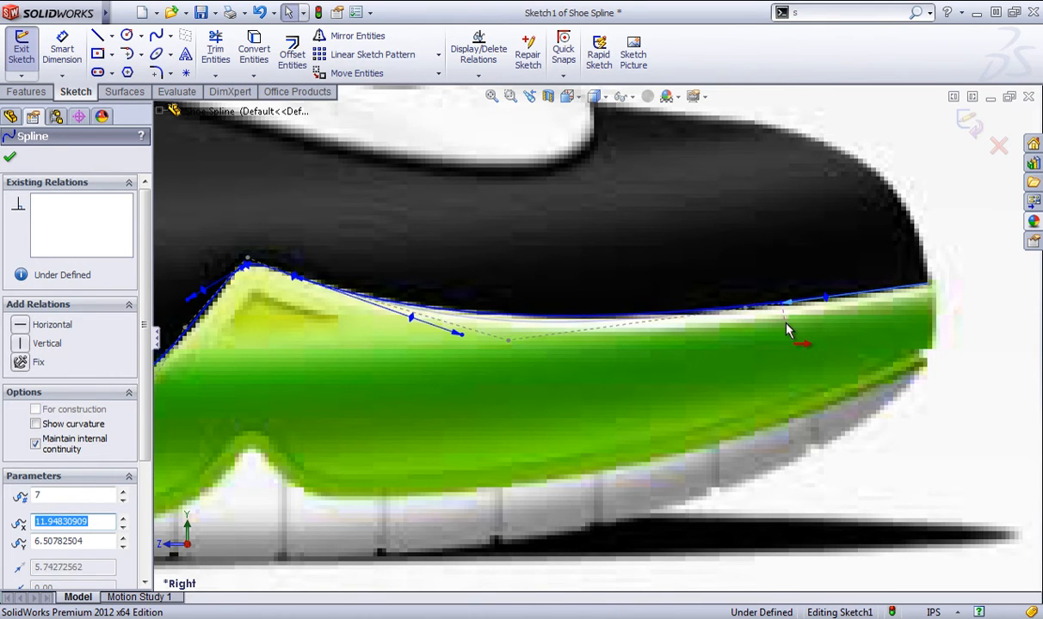
# Lengthen the toe-side tangent handle of the mid-slope spline point so the curve follows the slope down into the valley.
pyautogui.scroll(5, 389, 395)
pyautogui.scroll(-3, 389, 390)
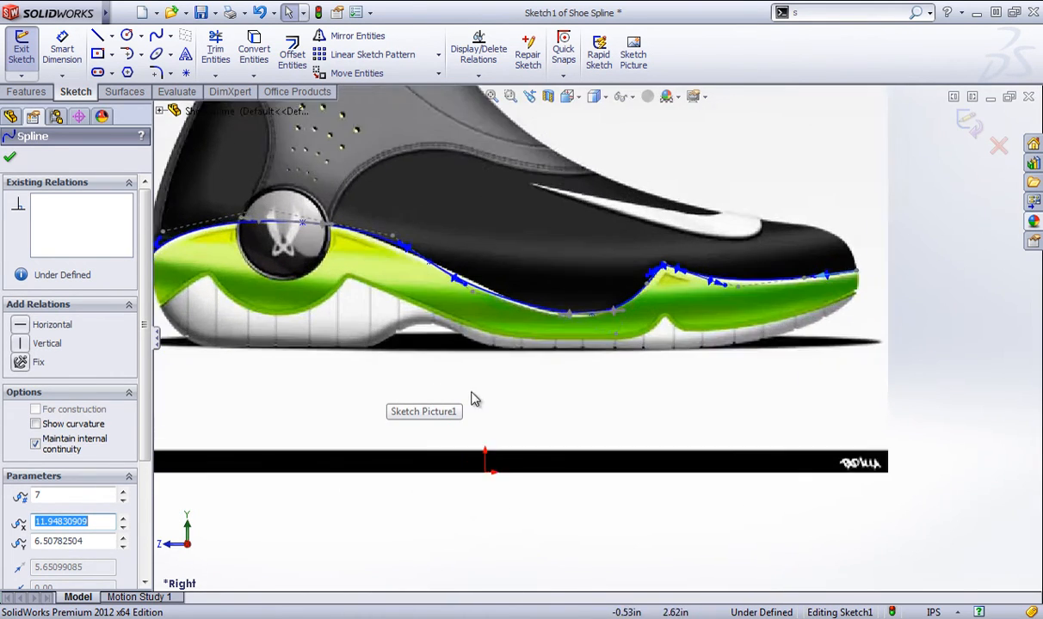
pyautogui.click(499, 392)
pyautogui.scroll(-3, 452, 217)
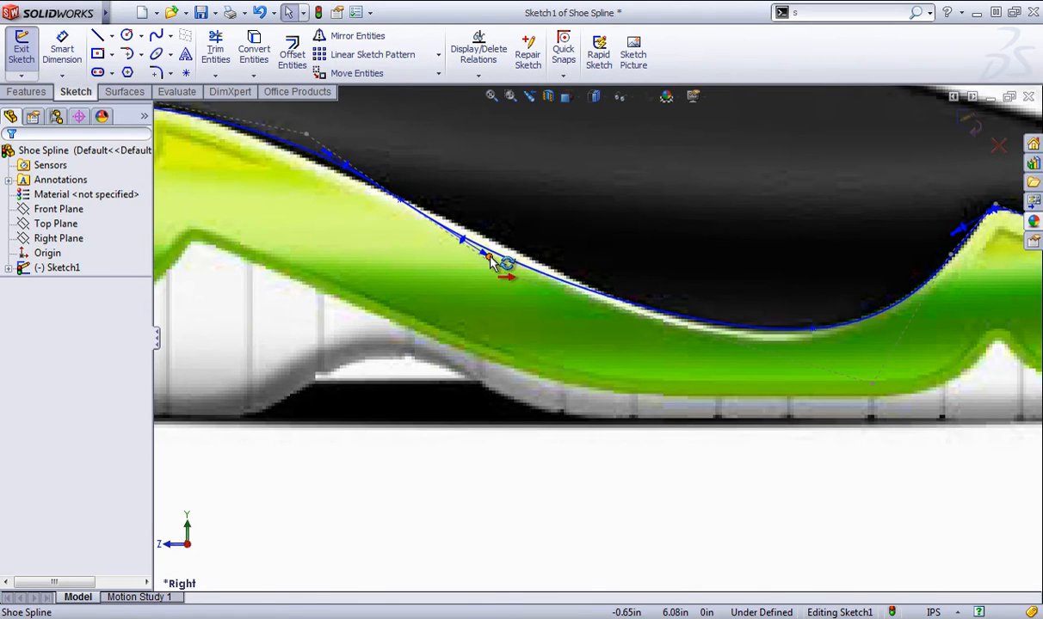
pyautogui.moveTo(490, 263); pyautogui.dragTo(586, 296)
pyautogui.scroll(3, 342, 242)
pyautogui.scroll(-3, 351, 214)
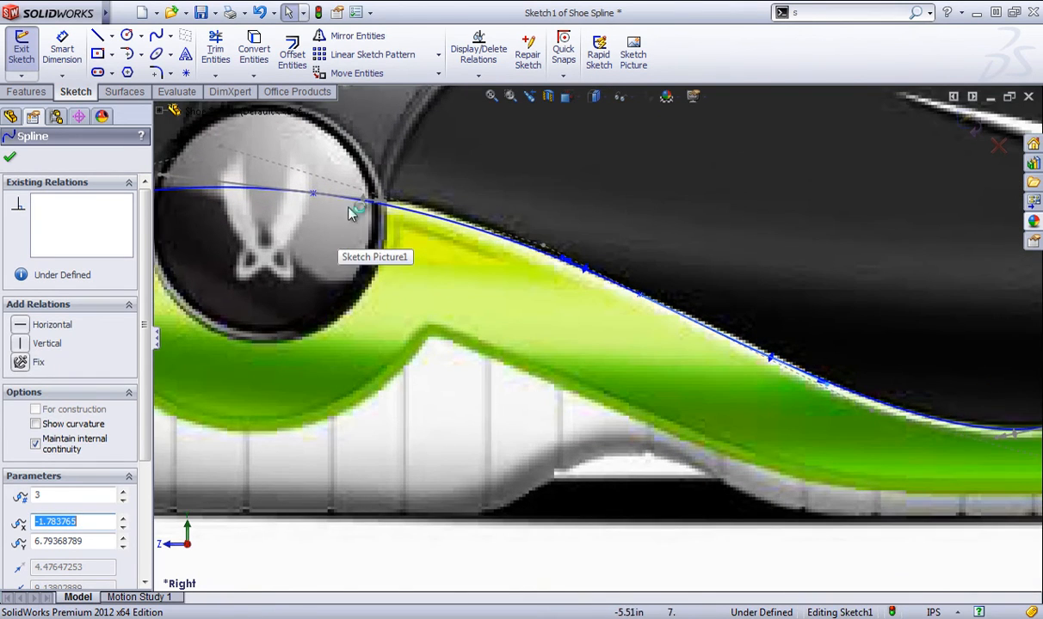
# Shorten the toe-side tangent handle of the heel disc's spline point and rotate it nearly horizontal to fit the adjoining midsole edge.
pyautogui.click(389, 206)
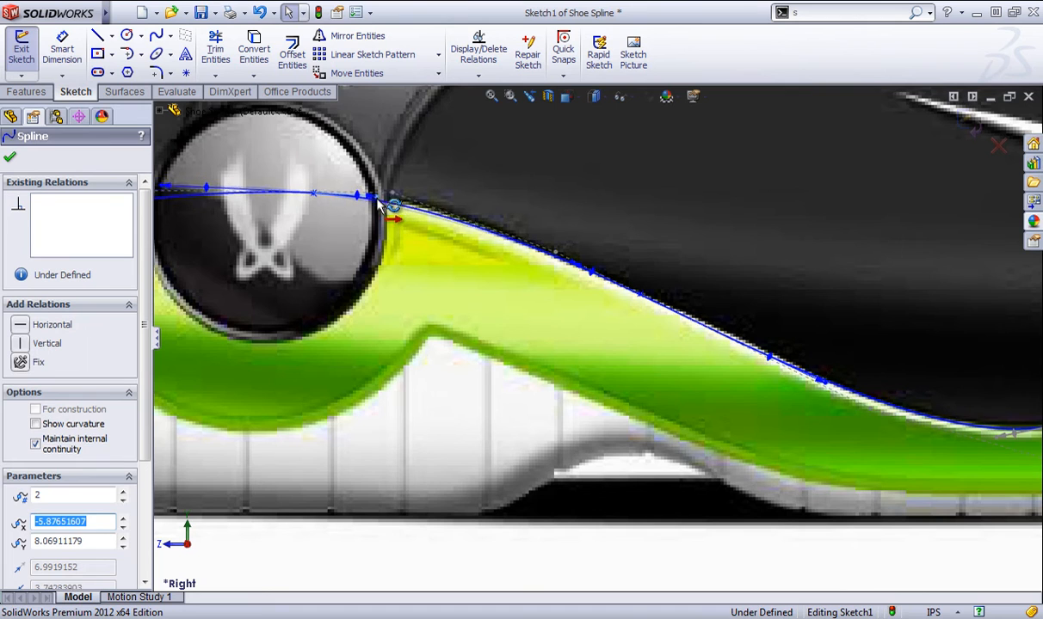
pyautogui.moveTo(384, 208); pyautogui.dragTo(364, 199)
pyautogui.scroll(3, 413, 310)
pyautogui.scroll(-4, 314, 249)
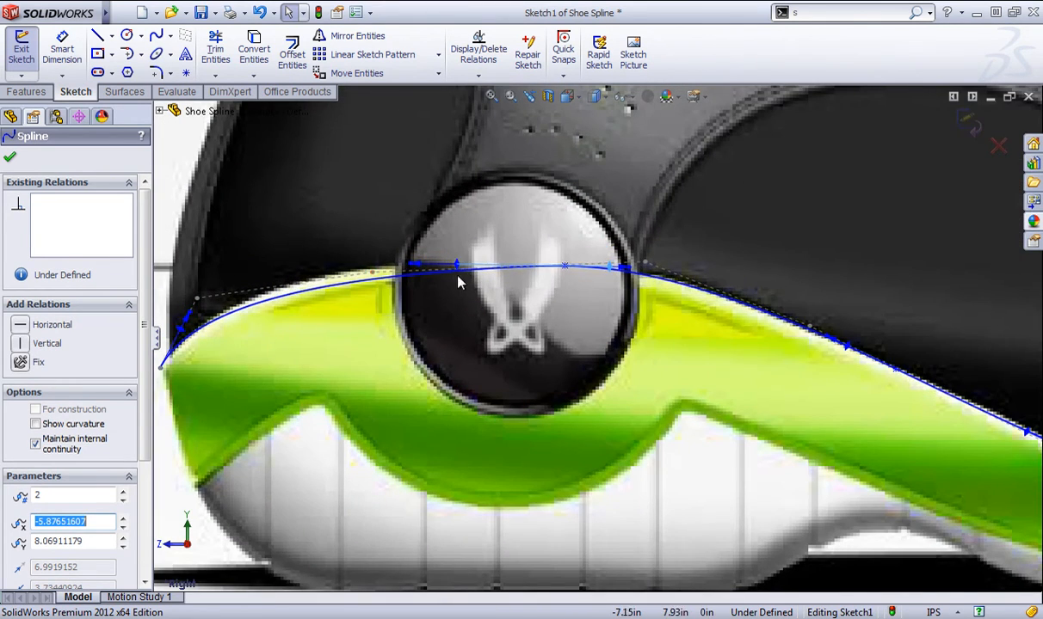
# Lengthen the heel-side tangent handle of the heel disc's spline point and tilt it slightly upward toward the heel to fit the midsole edge.
pyautogui.moveTo(419, 270)
pyautogui.mouseDown()
pyautogui.moveTo(349, 270)
pyautogui.moveTo(439, 267)
pyautogui.mouseUp()
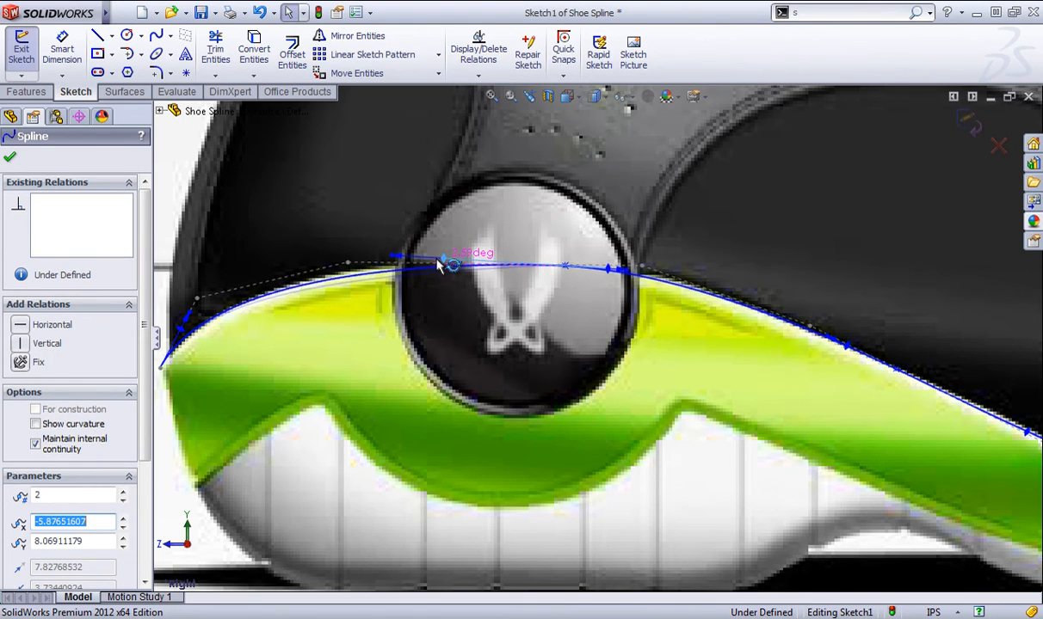
pyautogui.scroll(3, 527, 351)
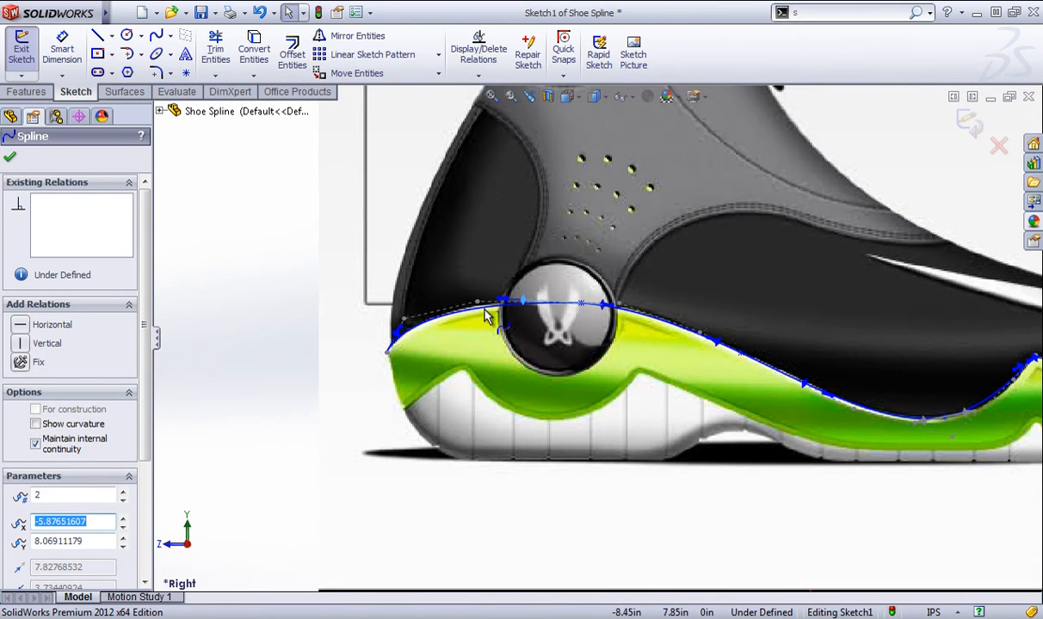
pyautogui.scroll(3, 582, 358)
pyautogui.click(901, 202)
# Examine how closely the whole spline follows the shoe's green midsole edge from heel to toe.
pyautogui.scroll(3, 932, 329)
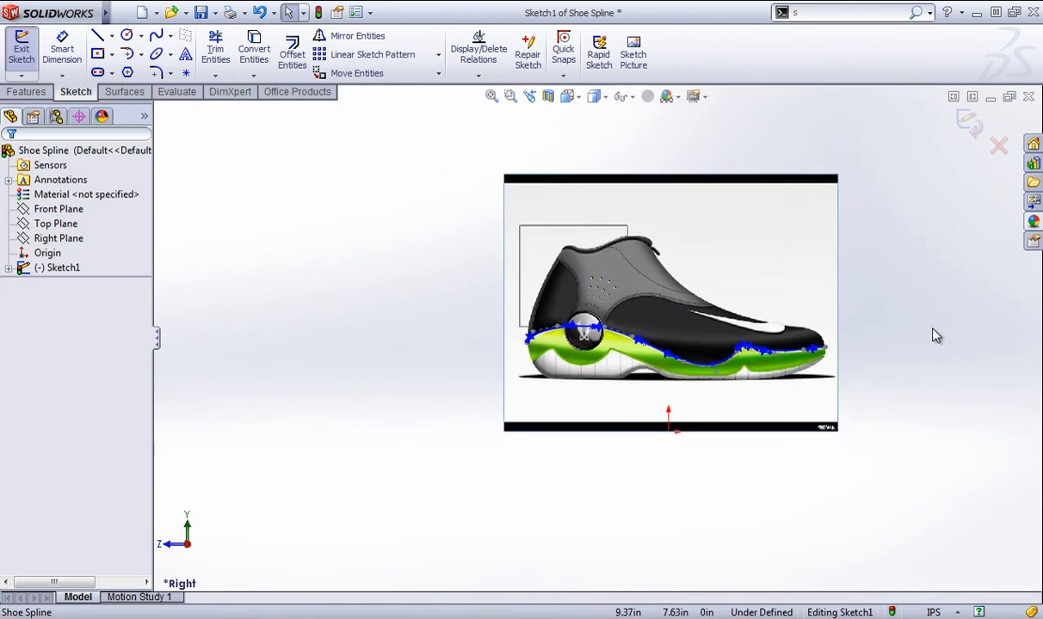
pyautogui.scroll(-4, 688, 355)
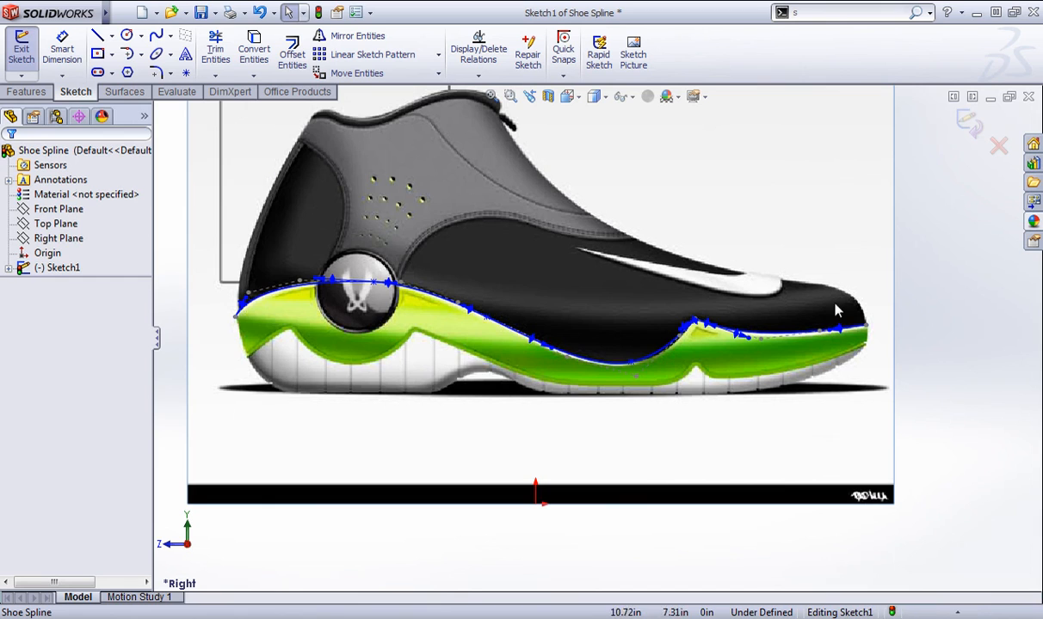
pyautogui.scroll(-2, 836, 312)
pyautogui.scroll(3, 792, 360)
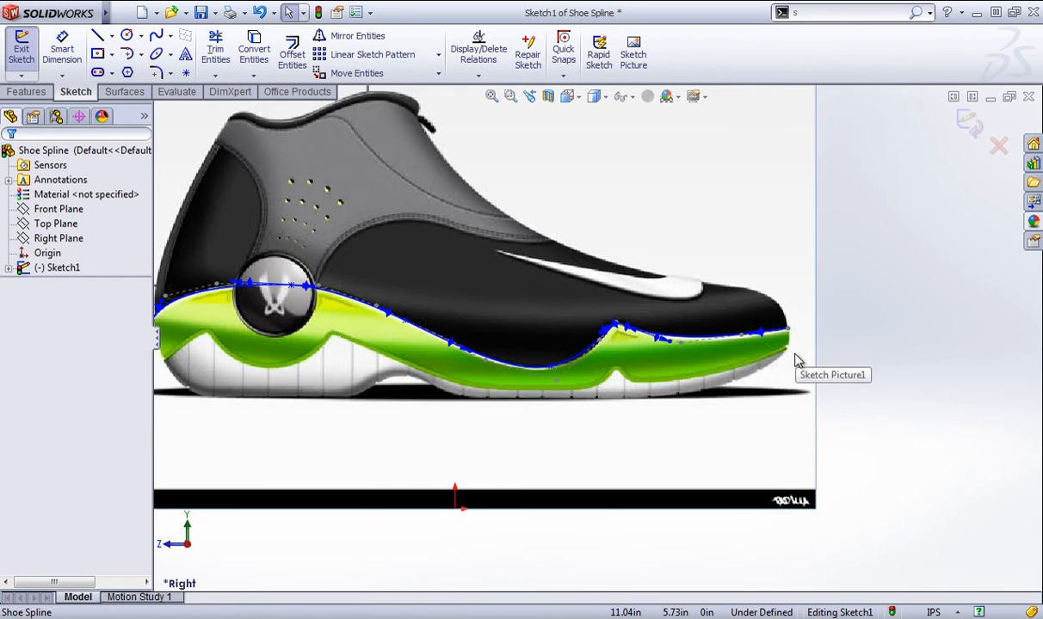
pyautogui.scroll(2, 754, 242)
pyautogui.scroll(-2, 507, 168)
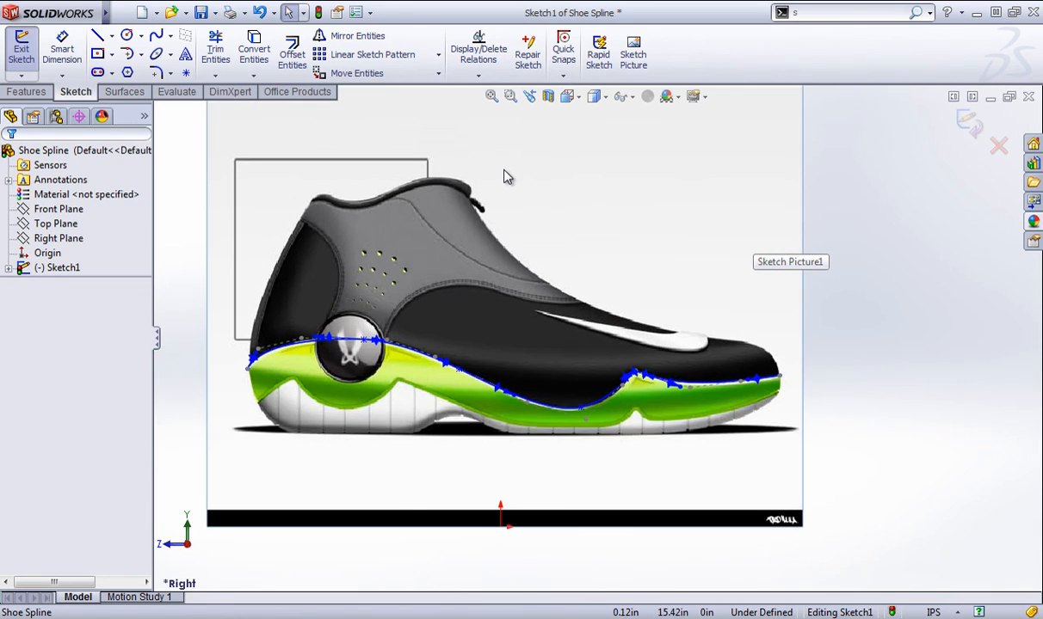